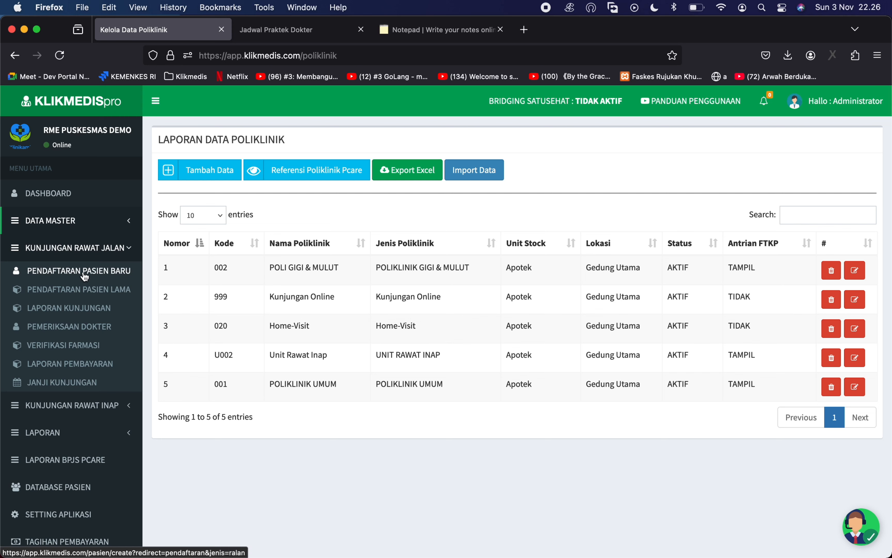
- Open Pendaftaran Pasien Baru from the KUNJUNGAN RAWAT JALAN sidebar section
{"action": "left_click", "coordinate": [92, 278]}
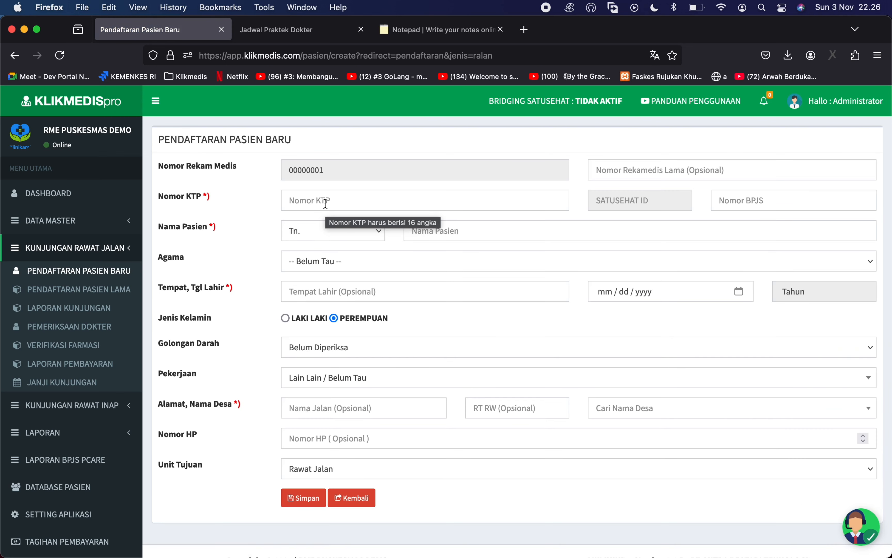
- Paste the patient's KTP number so their details auto-fill
{"action": "left_click", "coordinate": [306, 201]}
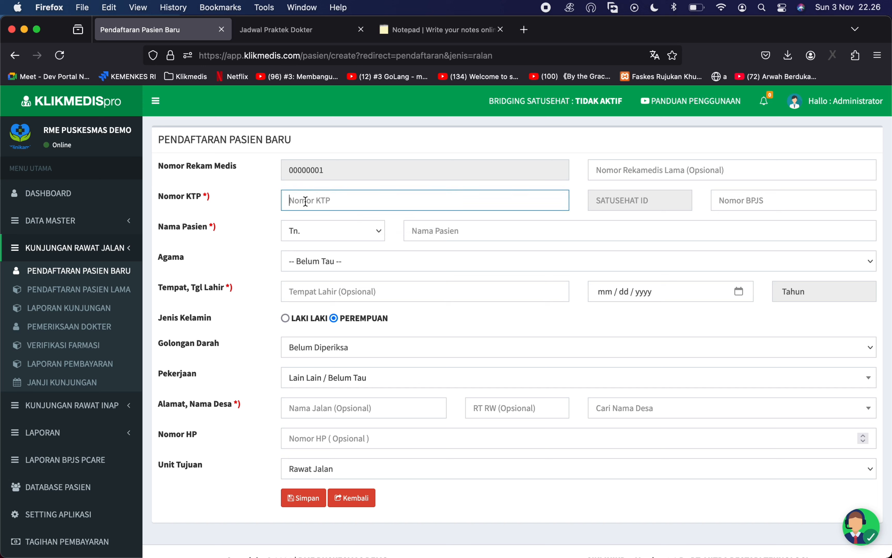
{"action": "key", "text": "super+v"}
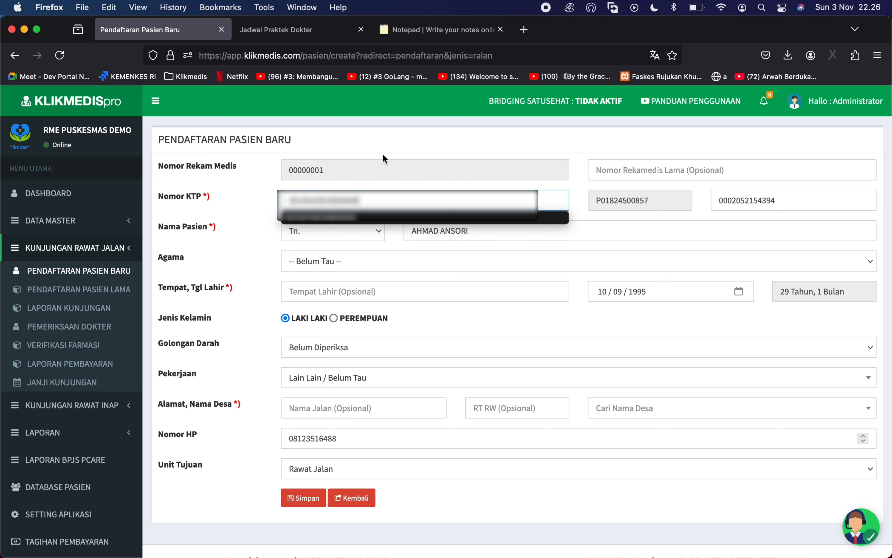
{"action": "left_click", "coordinate": [403, 142]}
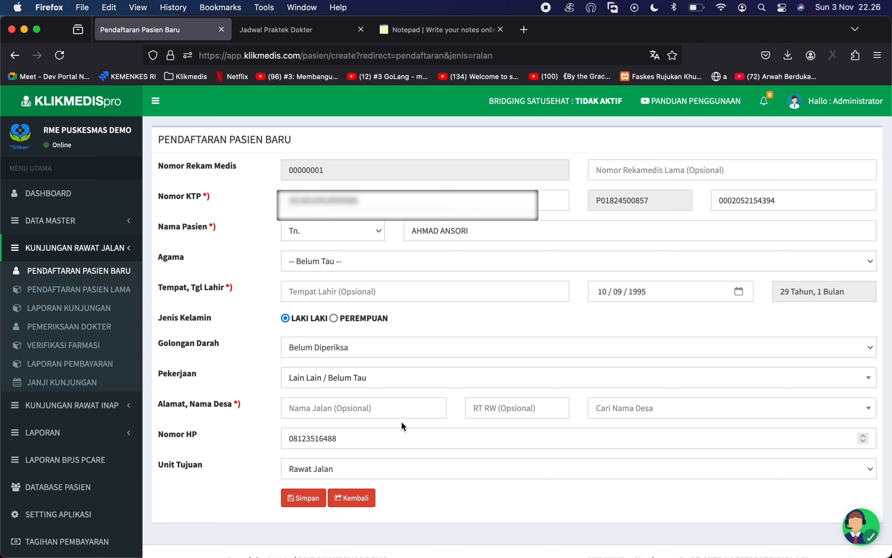
- Choose Cilame, Ngamprah as the home village and save the patient record
{"action": "left_click", "coordinate": [630, 406]}
{"action": "type", "text": "cilame"}
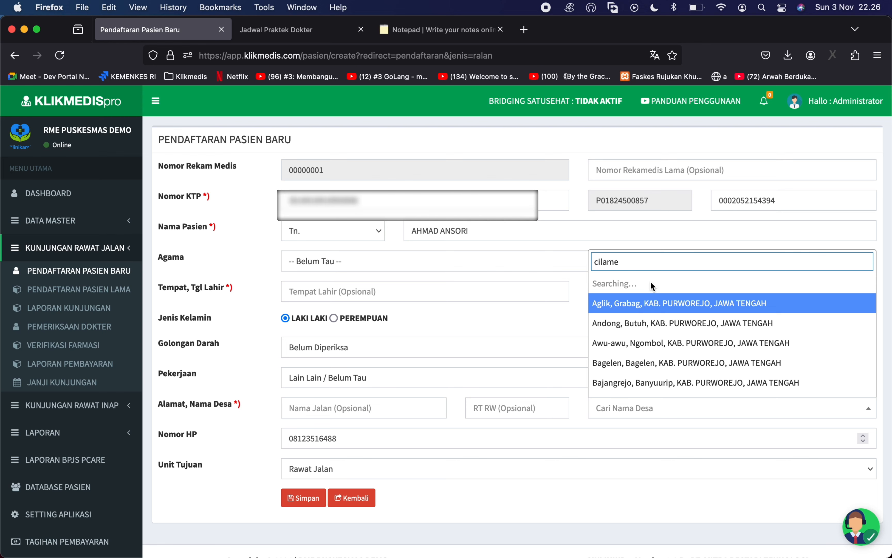
{"action": "scroll", "coordinate": [648, 323], "scroll_direction": "down", "scroll_amount": 1}
{"action": "left_click", "coordinate": [666, 368]}
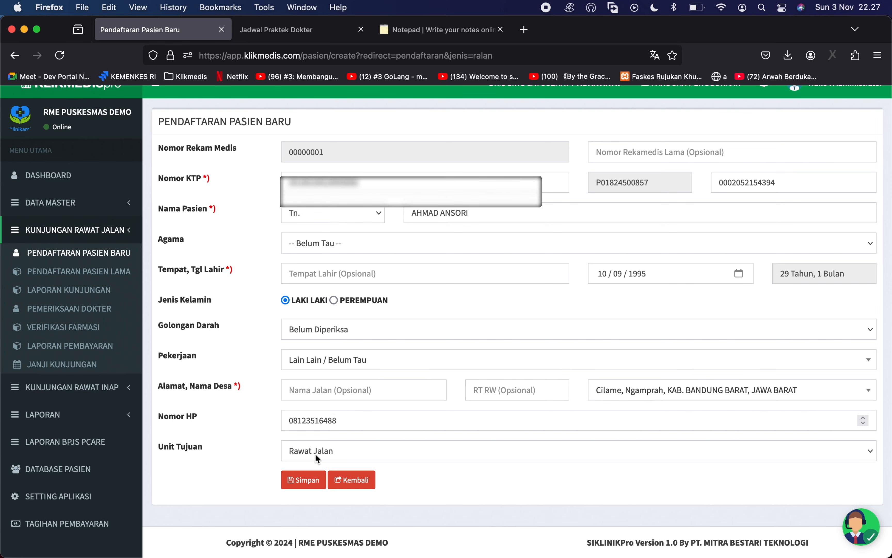
{"action": "left_click", "coordinate": [307, 487]}
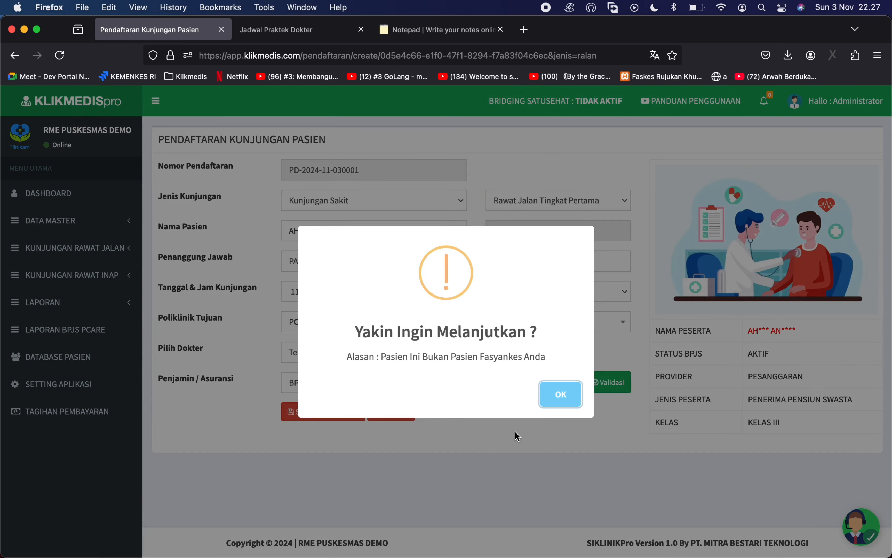
{"action": "left_click", "coordinate": [555, 397]}
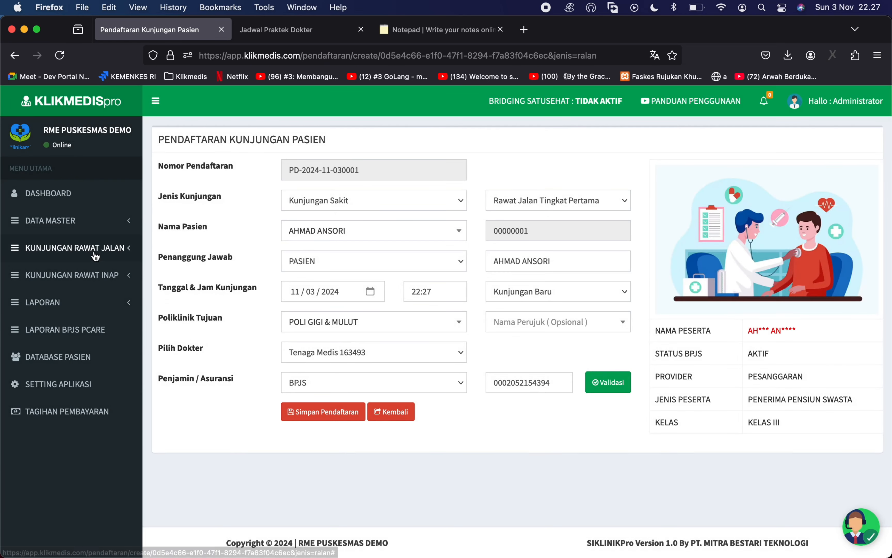
{"action": "left_click", "coordinate": [94, 247]}
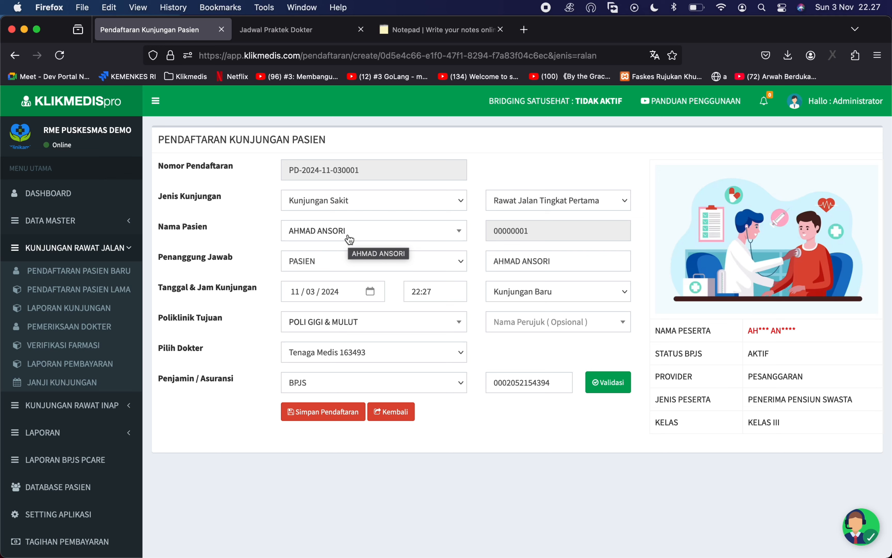
{"action": "left_click", "coordinate": [351, 326]}
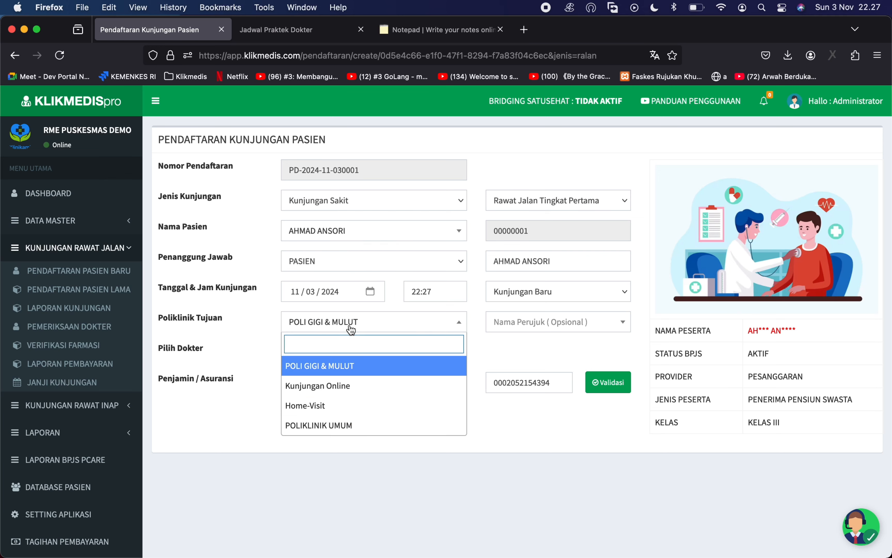
{"action": "left_click", "coordinate": [341, 425]}
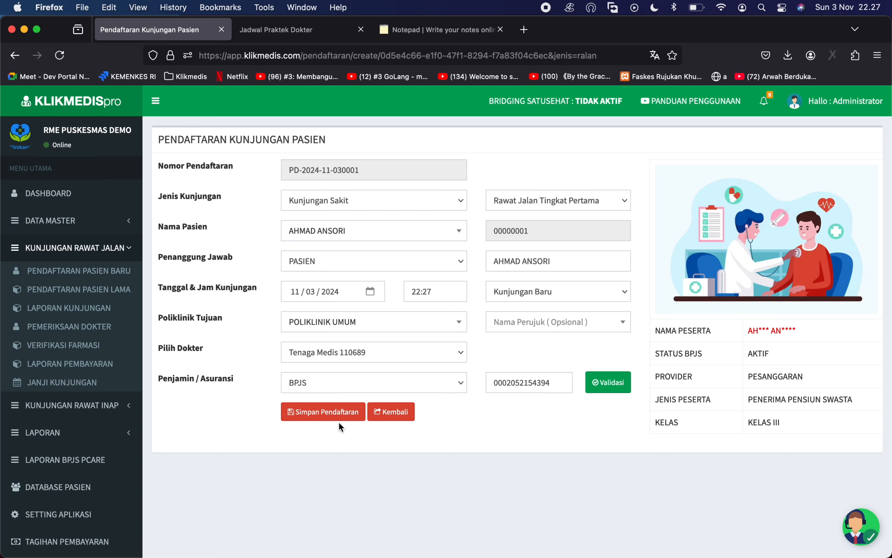
{"action": "left_click", "coordinate": [332, 352]}
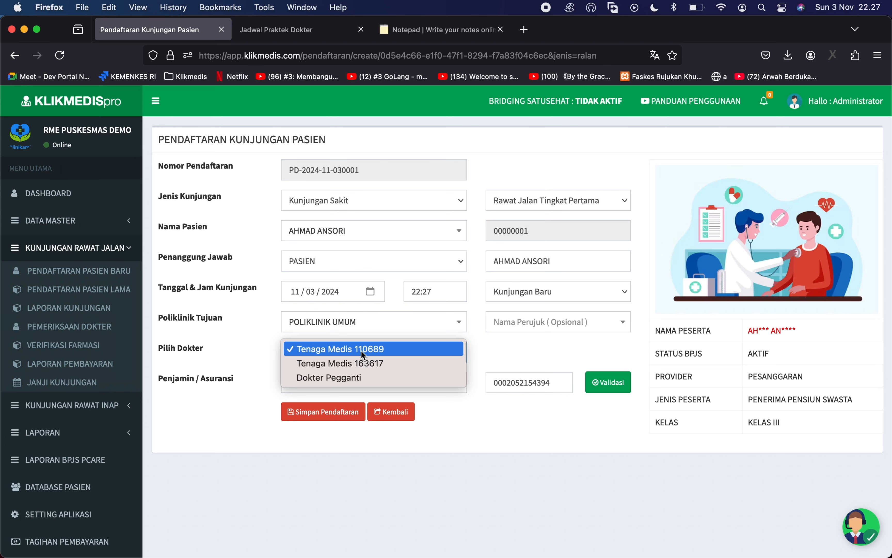
{"action": "left_click", "coordinate": [379, 349]}
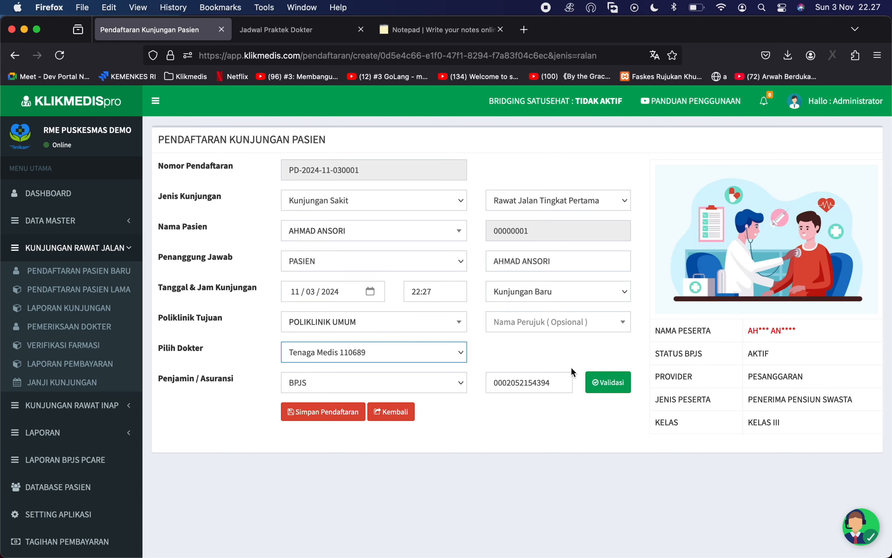
{"action": "left_click", "coordinate": [617, 384]}
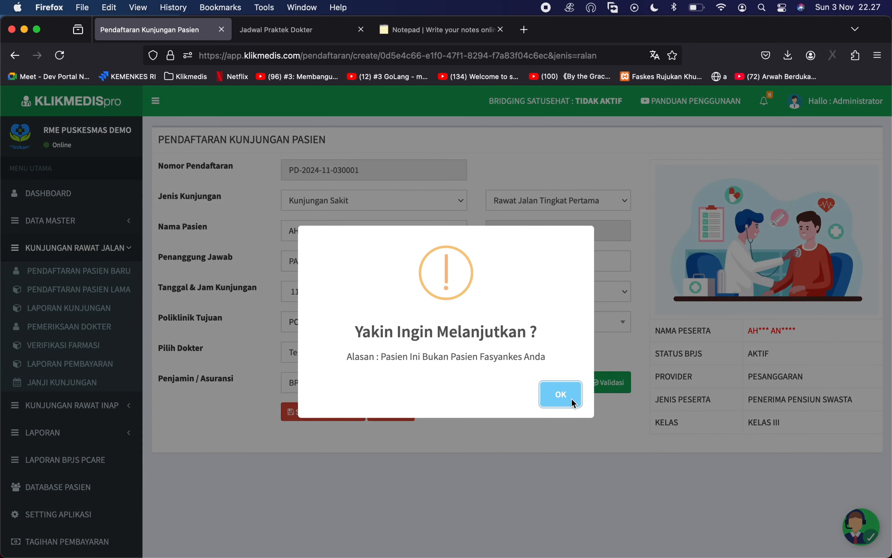
- Re-validate BPJS, accept the out-of-facility warning, and save the visit registration
{"action": "left_click", "coordinate": [572, 399]}
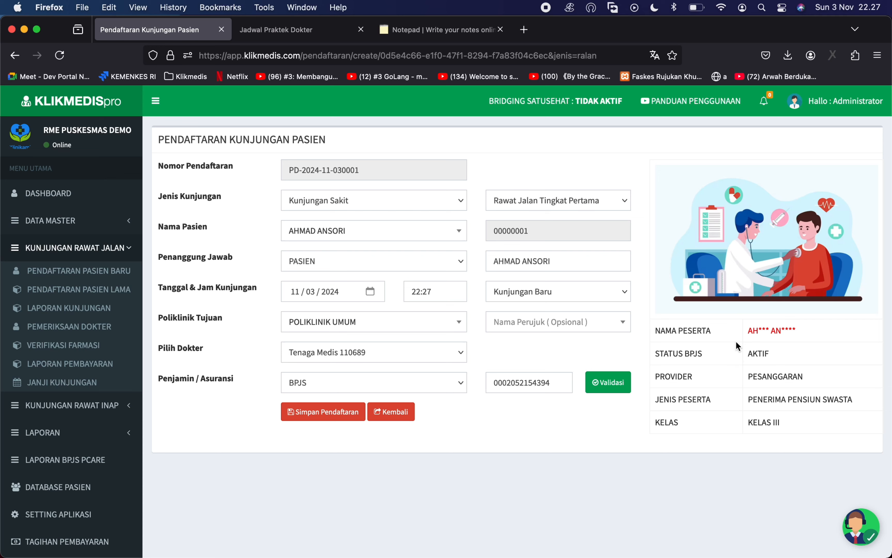
{"action": "left_click", "coordinate": [603, 388]}
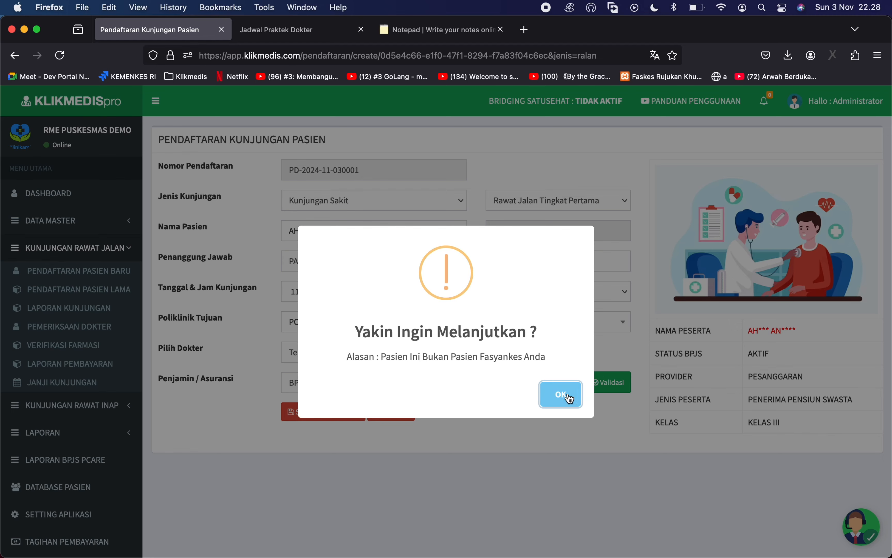
{"action": "left_click", "coordinate": [567, 406]}
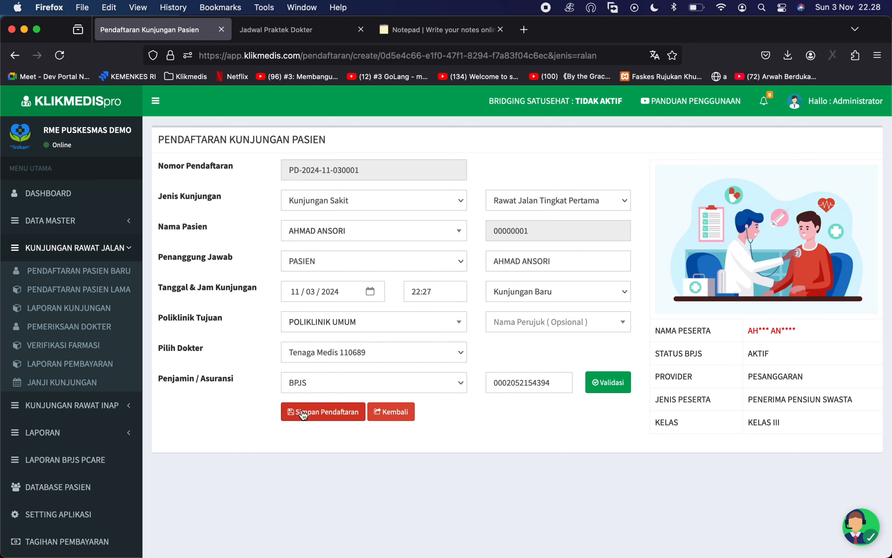
{"action": "left_click", "coordinate": [323, 415]}
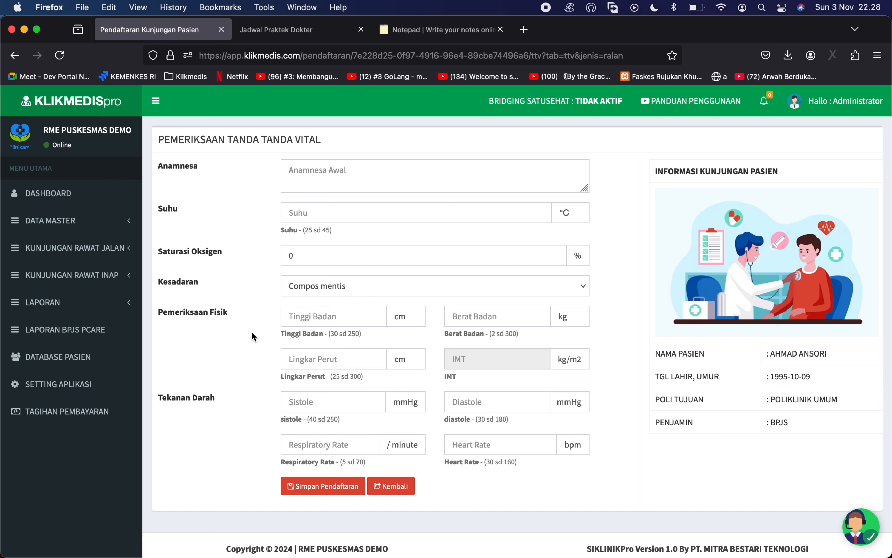
- Enter anamnesis 'demam dan batuk' and a body temperature of 37 °C
{"action": "left_click", "coordinate": [309, 174]}
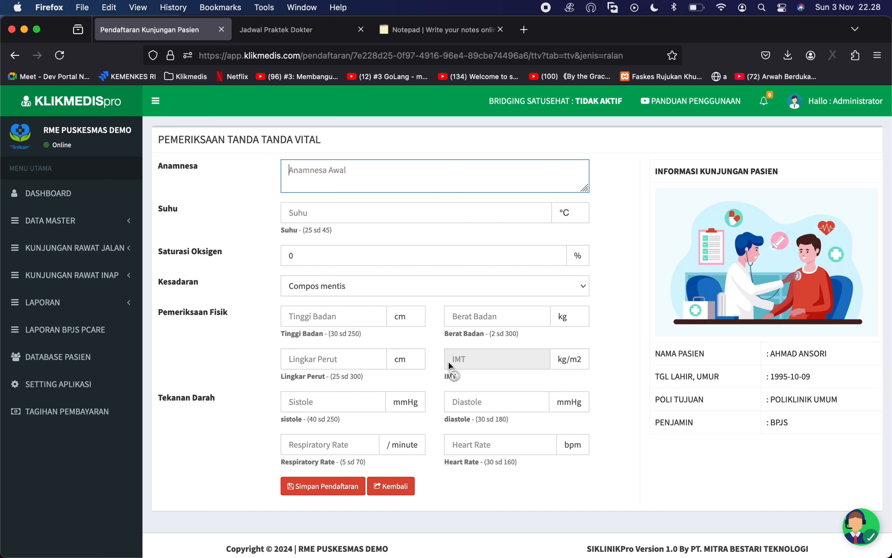
{"action": "type", "text": "demam dan batuk"}
{"action": "key", "text": "Tab"}
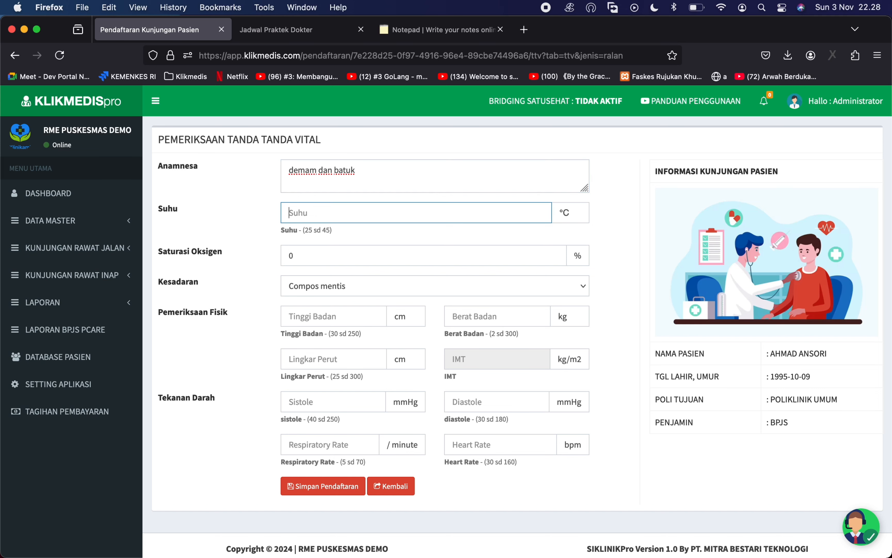
{"action": "type", "text": "36"}
{"action": "key", "text": "Tab"}
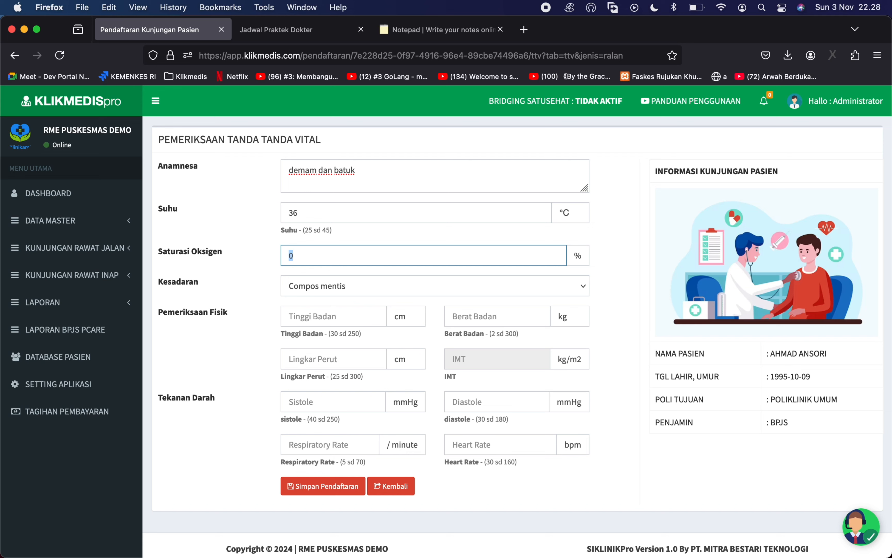
{"action": "left_click", "coordinate": [410, 217]}
{"action": "key", "text": "BackSpace"}
{"action": "type", "text": "7"}
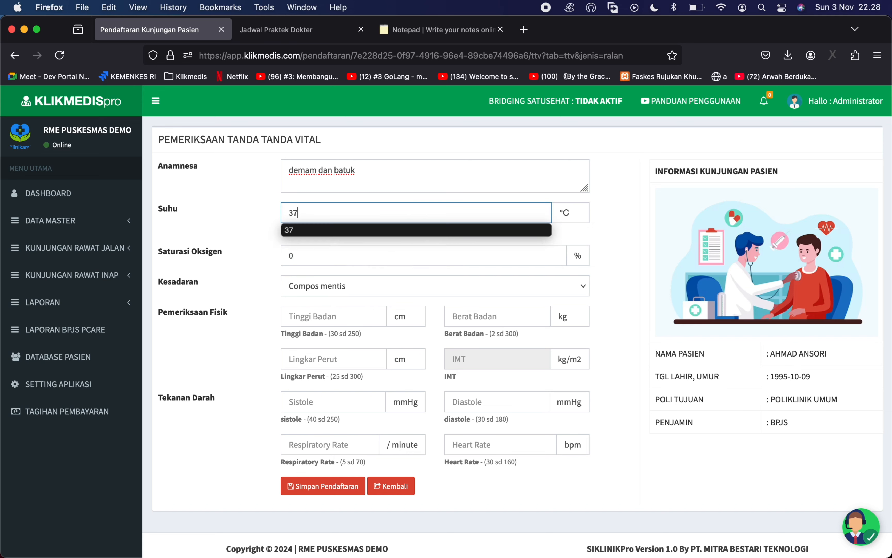
{"action": "key", "text": "Tab"}
- Enter height 167 cm, weight 80 kg and waist circumference 80
{"action": "left_click", "coordinate": [355, 310]}
{"action": "type", "text": "1"}
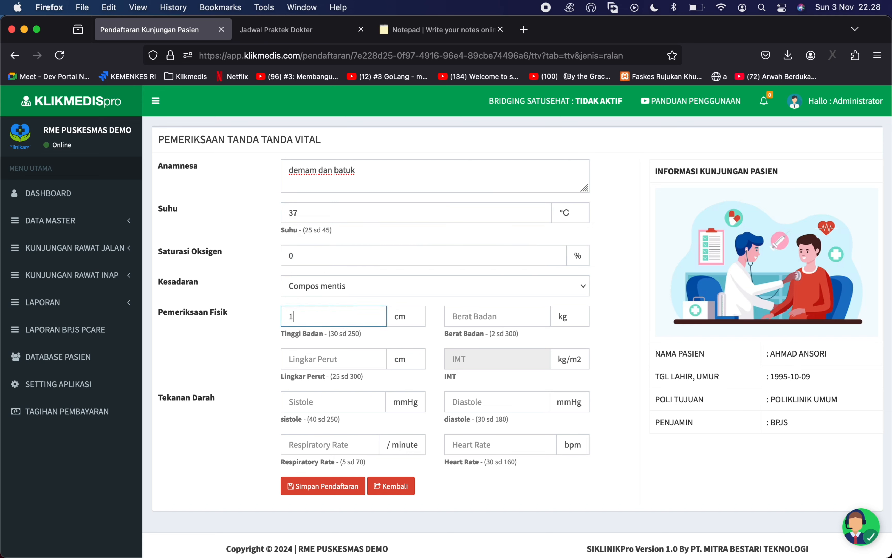
{"action": "type", "text": "67"}
{"action": "key", "text": "Tab"}
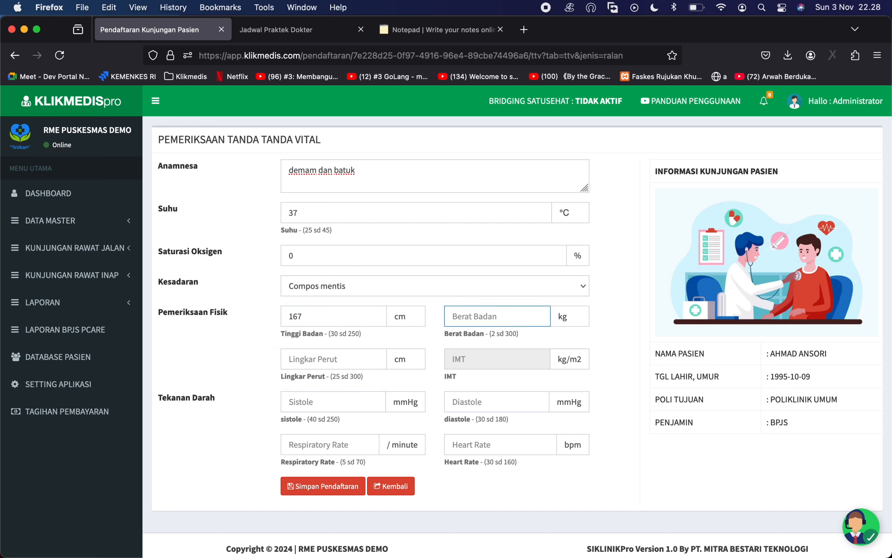
{"action": "type", "text": "80"}
{"action": "key", "text": "Tab"}
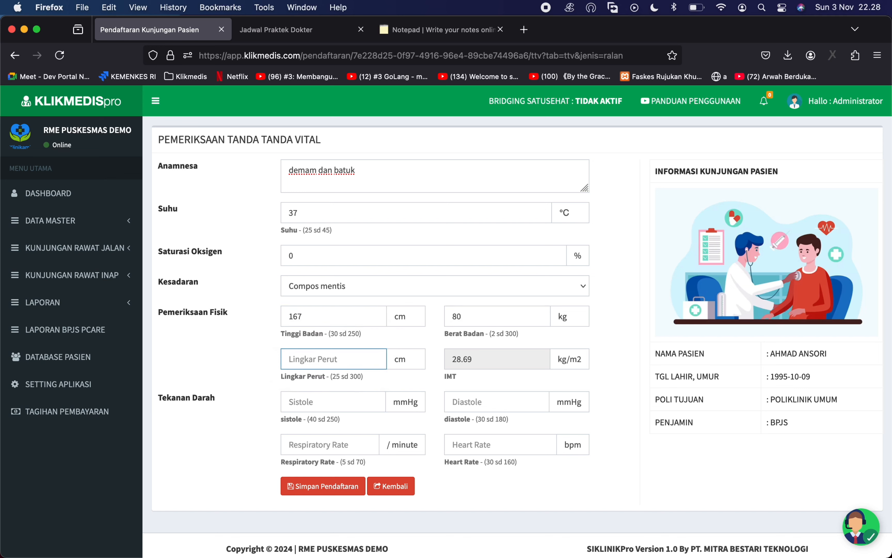
{"action": "type", "text": "80"}
{"action": "key", "text": "Tab"}
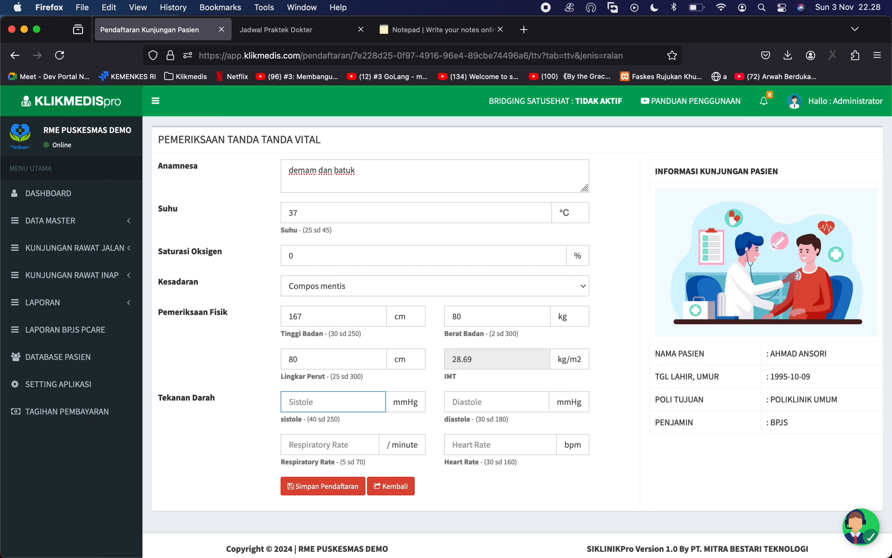
- Enter blood pressure 120/100, respiratory rate 40 and heart rate 60
{"action": "type", "text": "120"}
{"action": "key", "text": "Tab"}
{"action": "type", "text": "100"}
{"action": "key", "text": "Tab"}
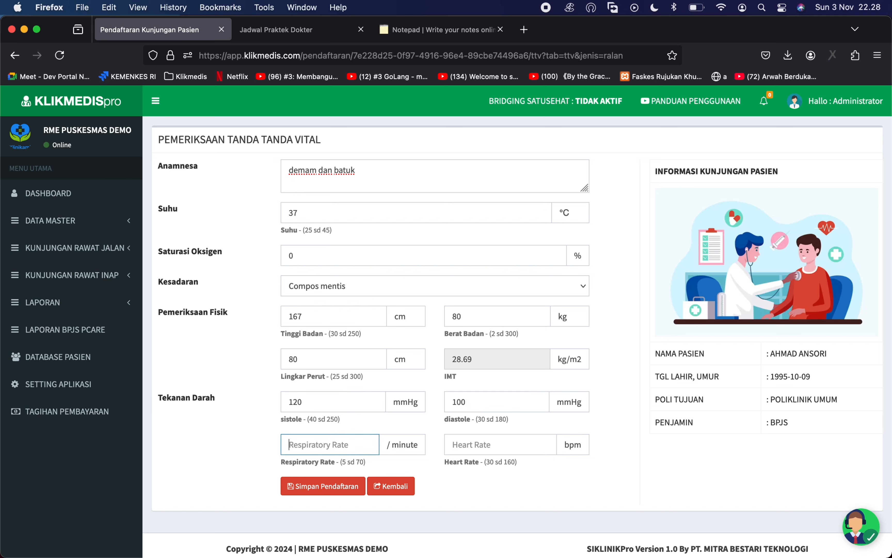
{"action": "type", "text": "40"}
{"action": "key", "text": "Tab"}
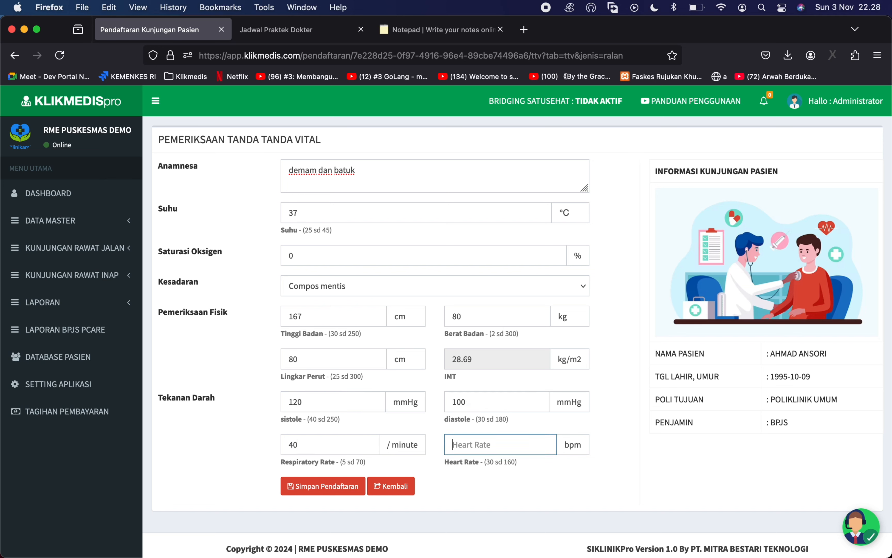
{"action": "type", "text": "60"}
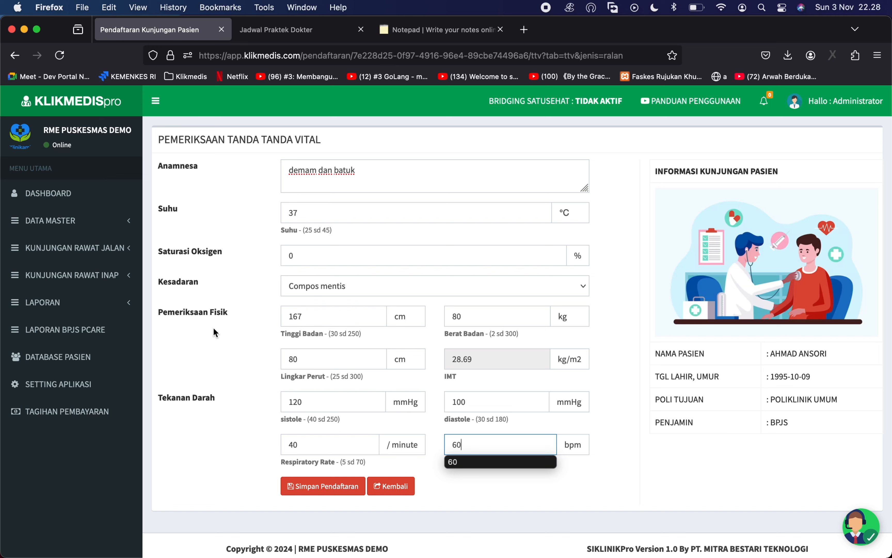
{"action": "left_click", "coordinate": [216, 333]}
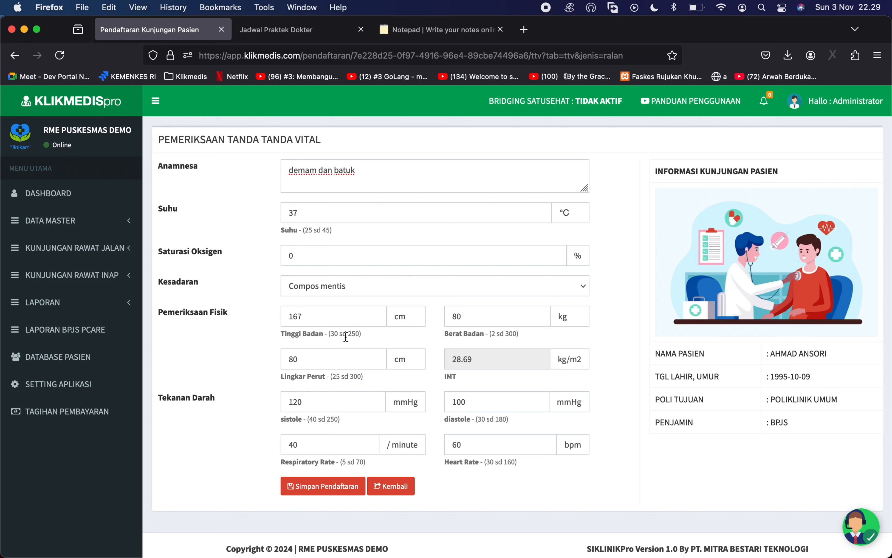
- Retype the height as 167 cm so BMI shows 28.69, then save the vital signs
{"action": "left_click", "coordinate": [319, 319]}
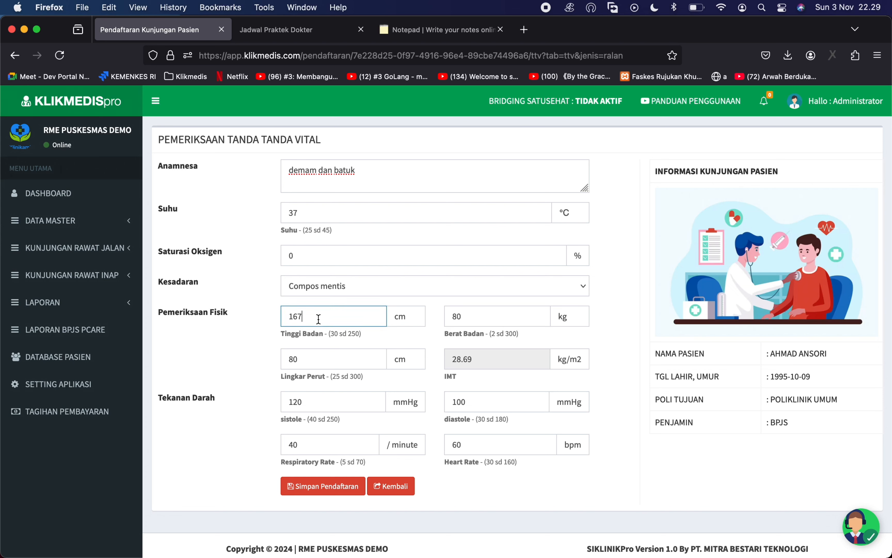
{"action": "key", "text": "BackSpace"}
{"action": "key", "text": "BackSpace"}
{"action": "key", "text": "BackSpace"}
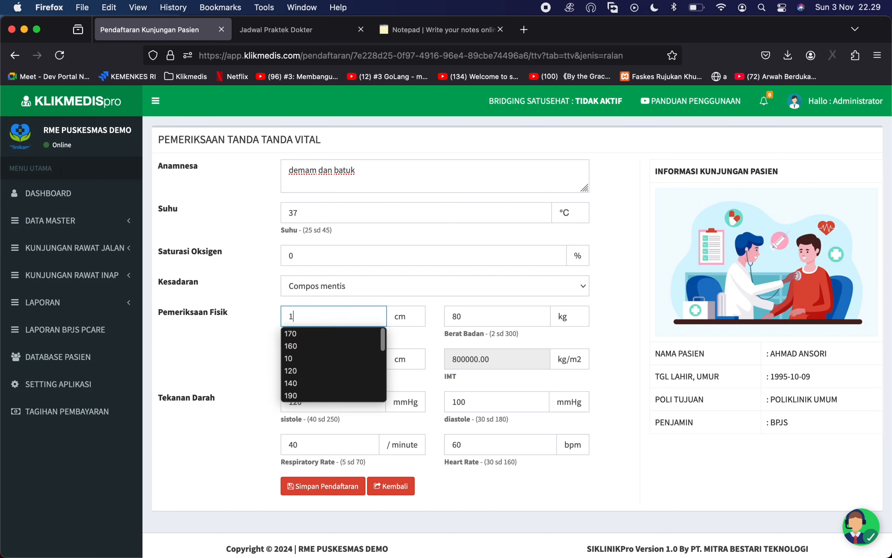
{"action": "left_click", "coordinate": [244, 327]}
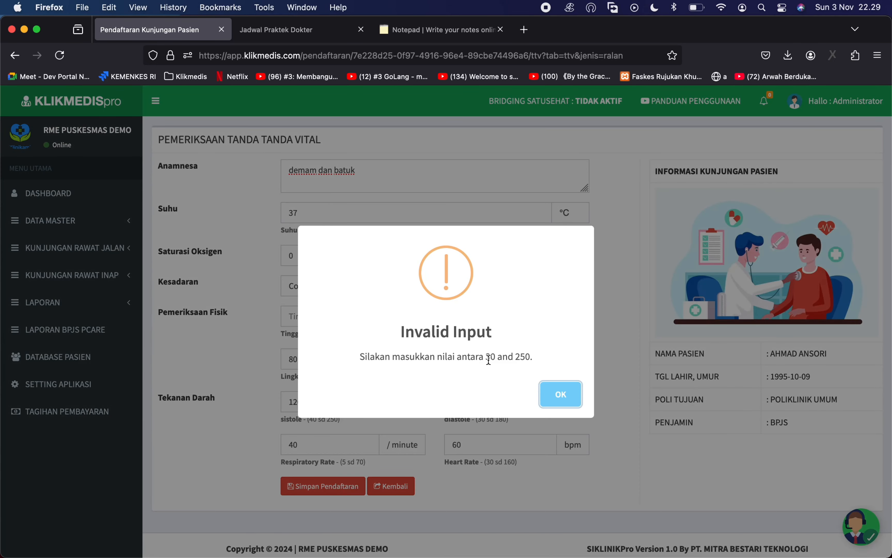
{"action": "left_click", "coordinate": [561, 394]}
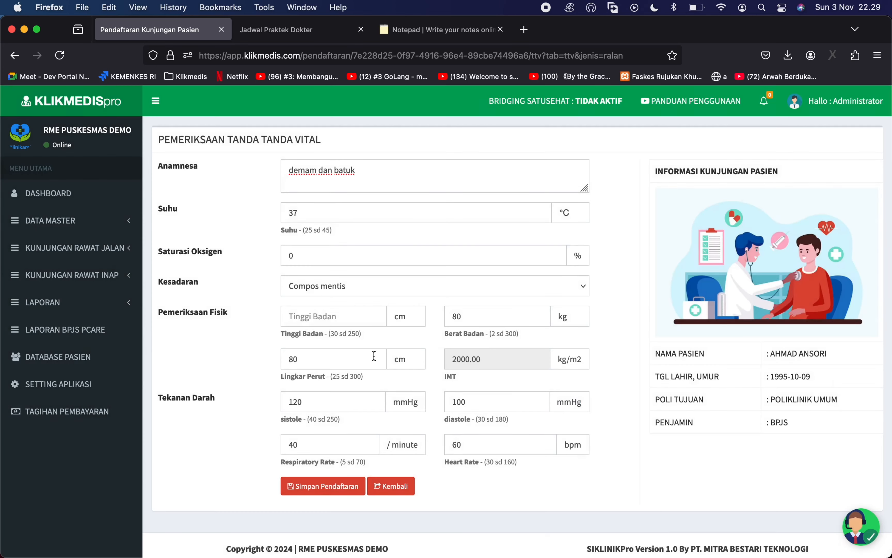
{"action": "left_click", "coordinate": [360, 314]}
{"action": "type", "text": "167"}
{"action": "left_click", "coordinate": [254, 369]}
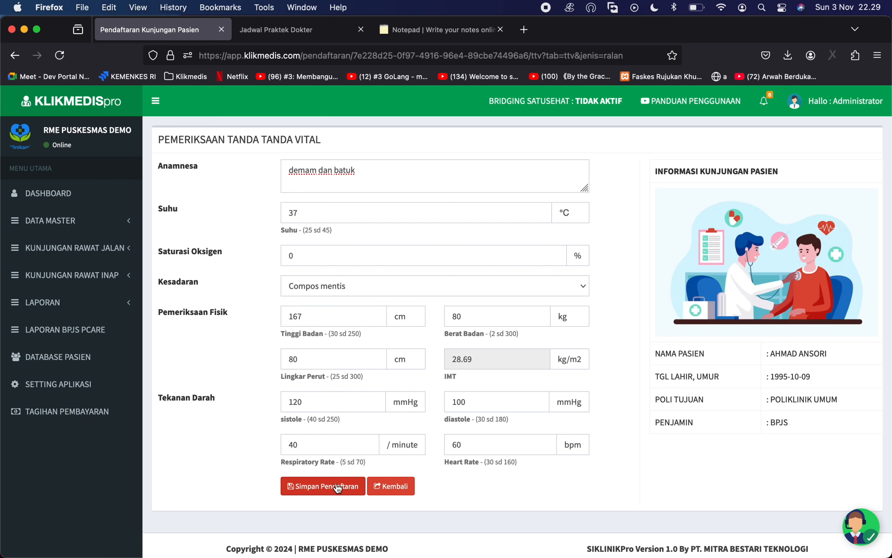
{"action": "left_click", "coordinate": [330, 491]}
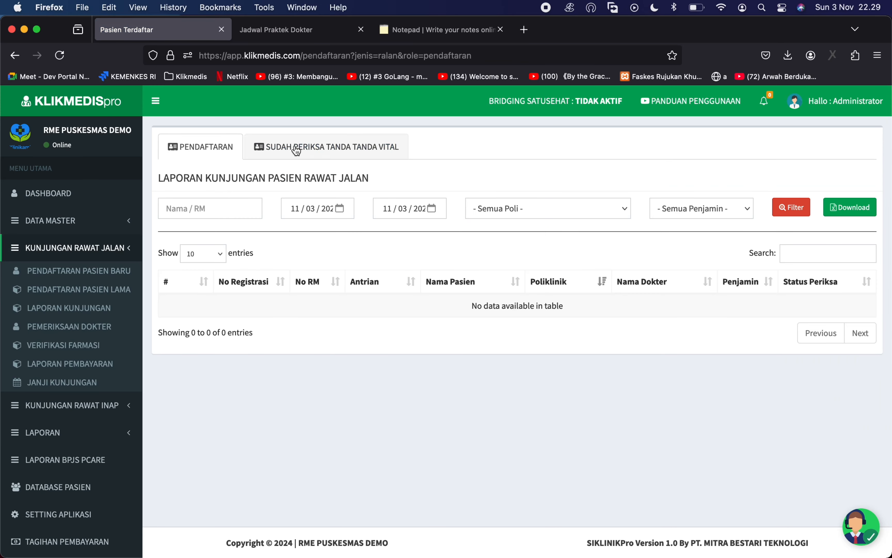
- Reload Laporan Kunjungan and view its Sudah Periksa Tanda Tanda Vital tab
{"action": "left_click", "coordinate": [108, 307]}
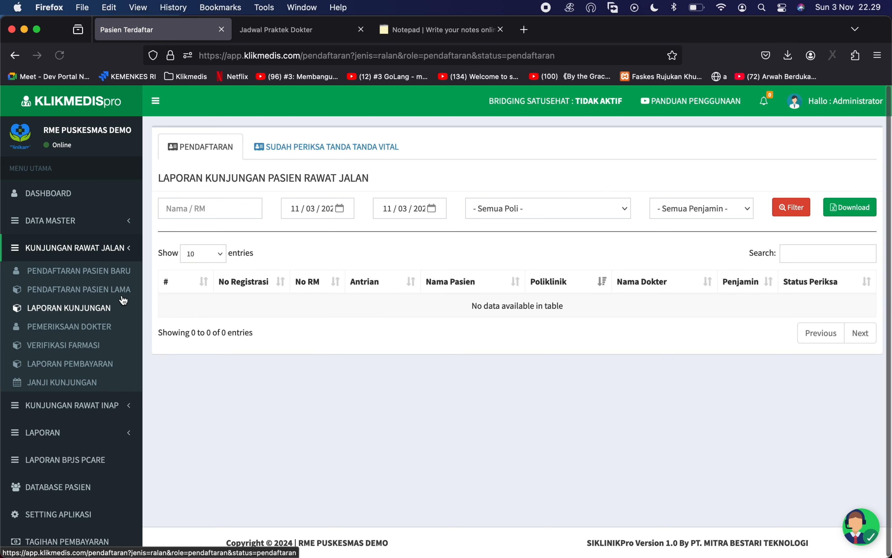
{"action": "left_click", "coordinate": [88, 310]}
{"action": "left_click", "coordinate": [309, 150]}
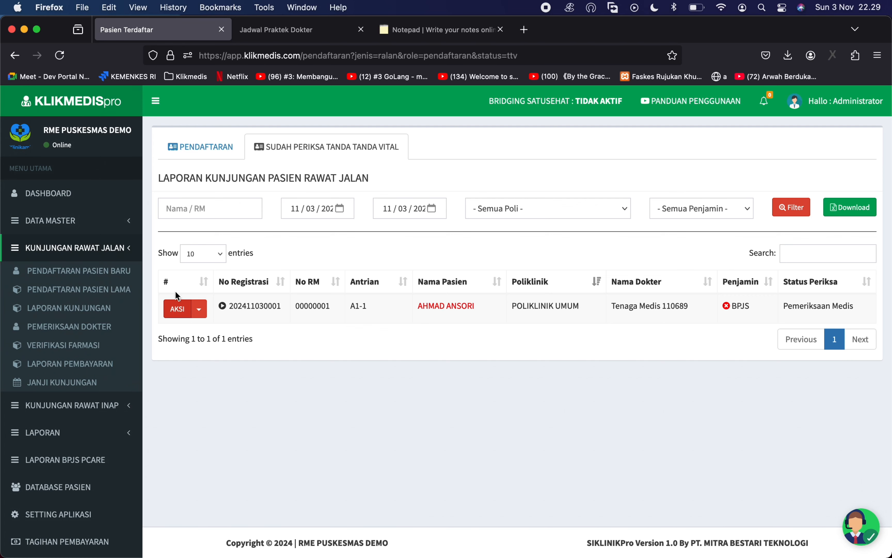
{"action": "left_click", "coordinate": [113, 226]}
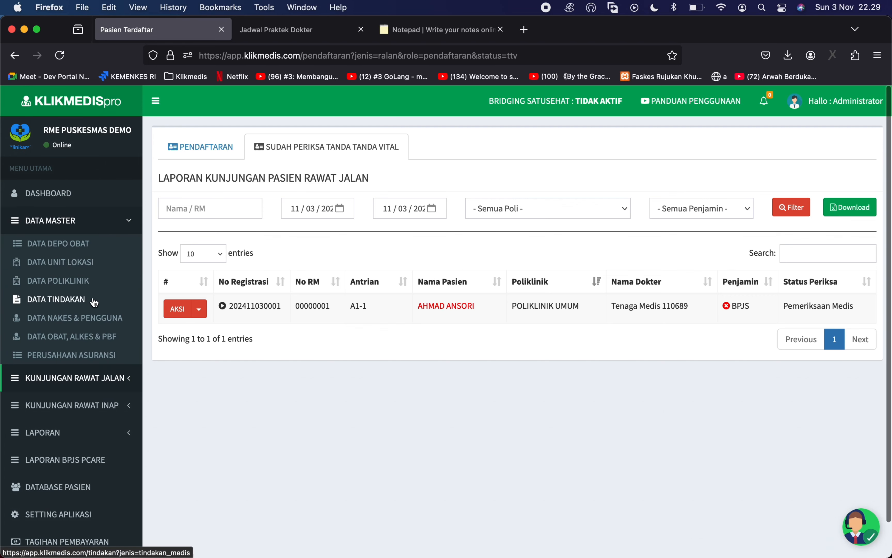
- Start a new user under Data Nakes & Pengguna's Pengguna Lain Lain tab and review Group Pengguna
{"action": "left_click", "coordinate": [94, 317]}
{"action": "left_click", "coordinate": [442, 146]}
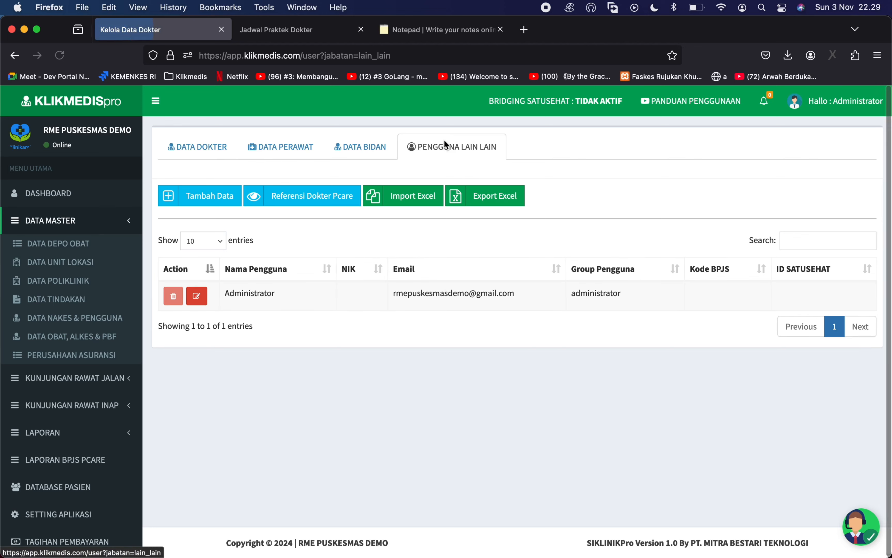
{"action": "left_click", "coordinate": [211, 203]}
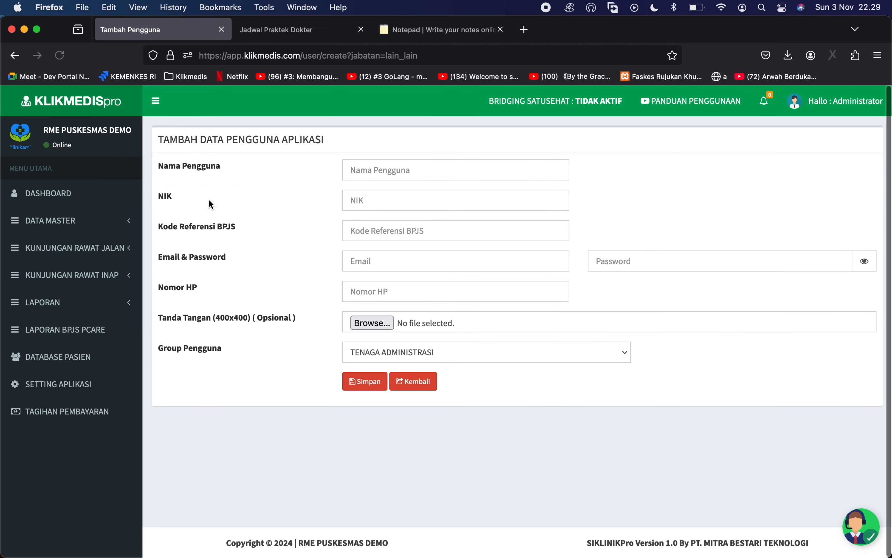
{"action": "left_click", "coordinate": [428, 347]}
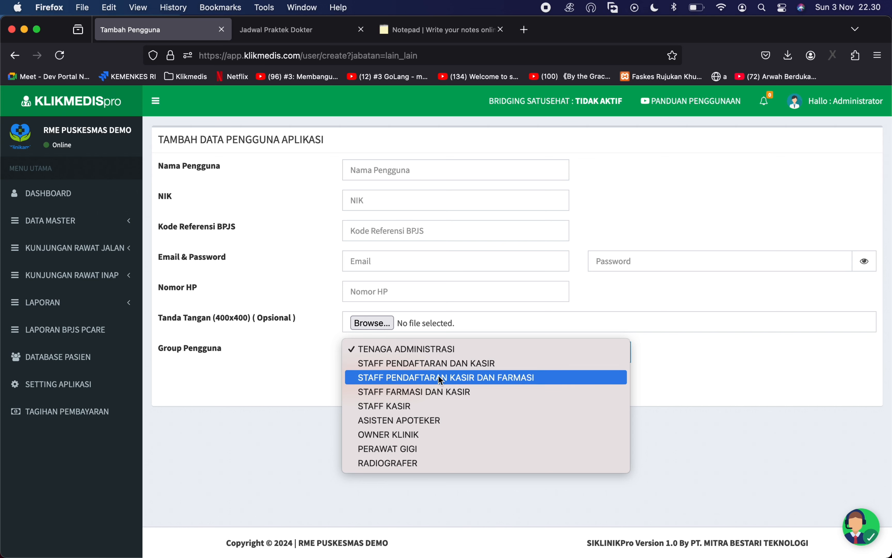
{"action": "left_click", "coordinate": [296, 413]}
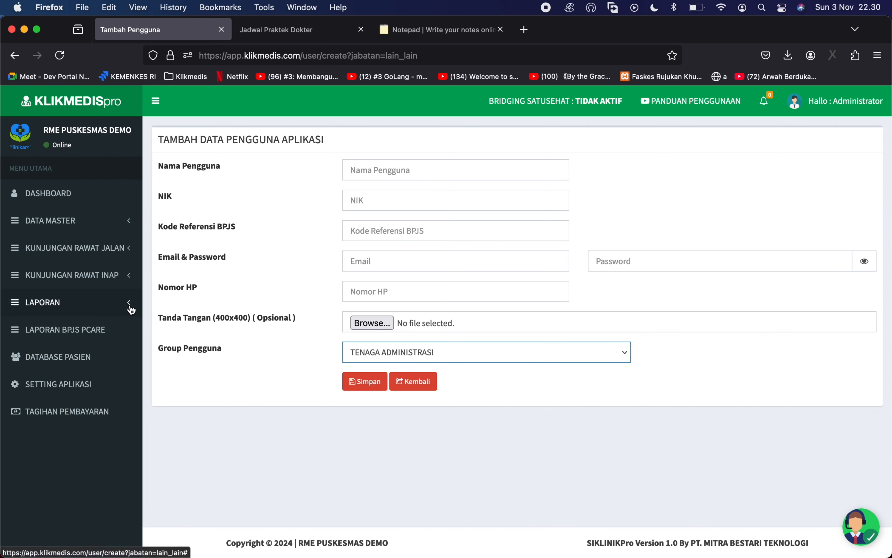
{"action": "left_click", "coordinate": [111, 248]}
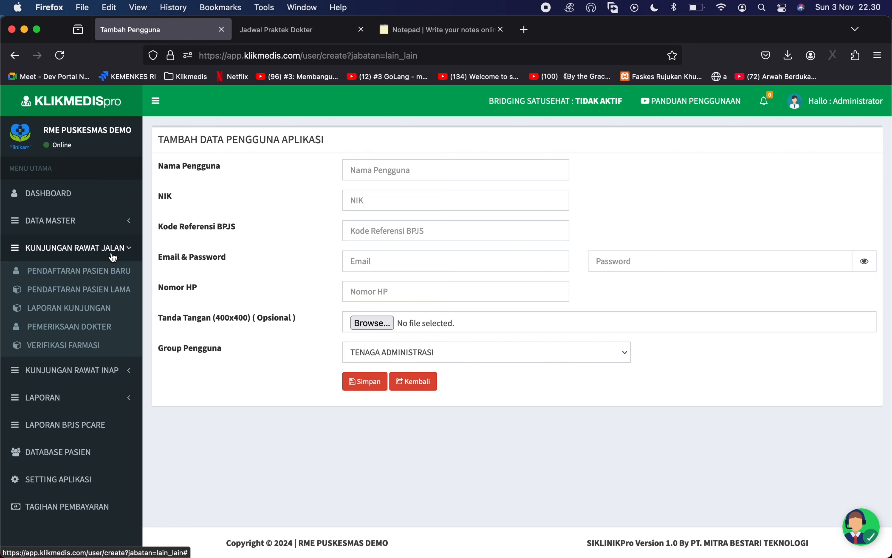
- Check the Sudah Periksa list in Laporan Kunjungan, then open the Pemeriksaan Dokter list
{"action": "left_click", "coordinate": [110, 312]}
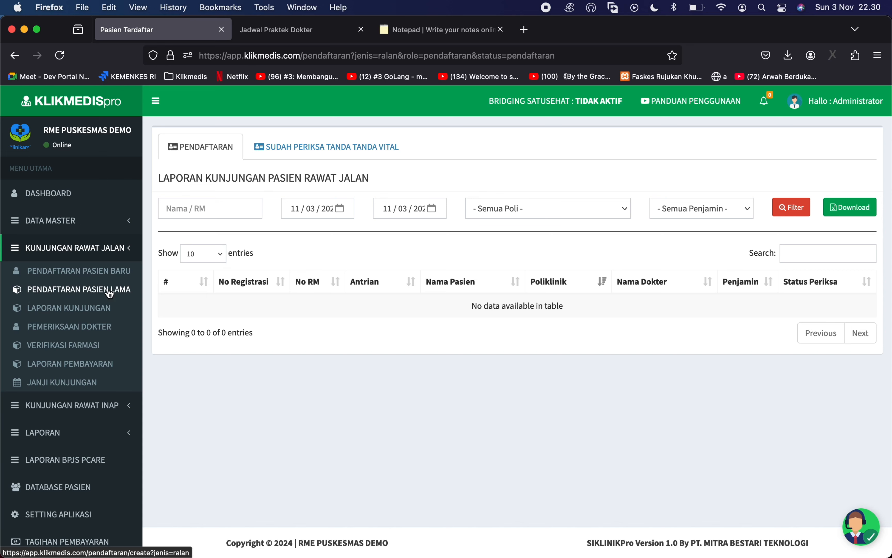
{"action": "left_click", "coordinate": [87, 310]}
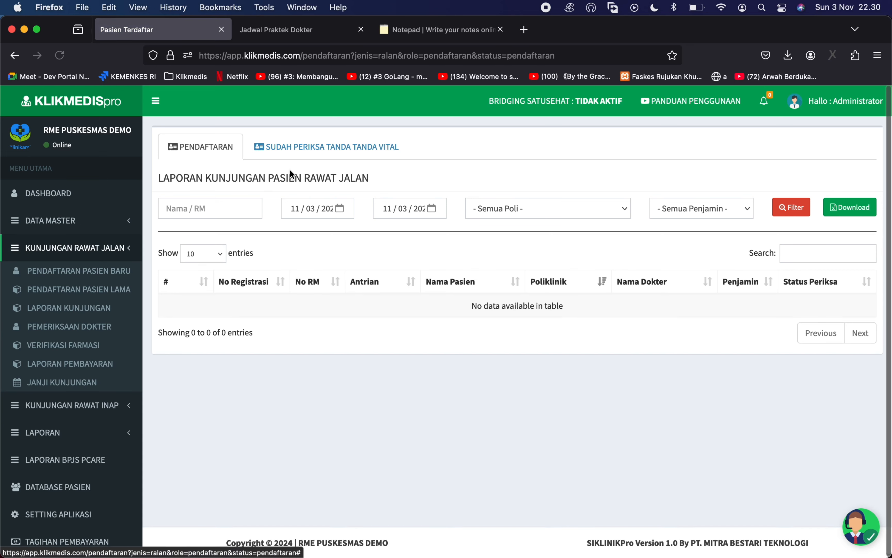
{"action": "left_click", "coordinate": [310, 163]}
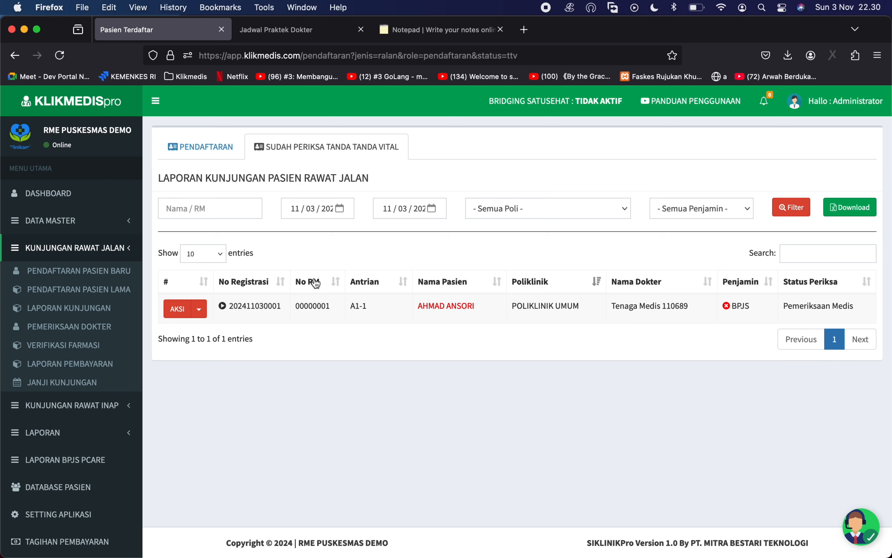
{"action": "left_click", "coordinate": [56, 332]}
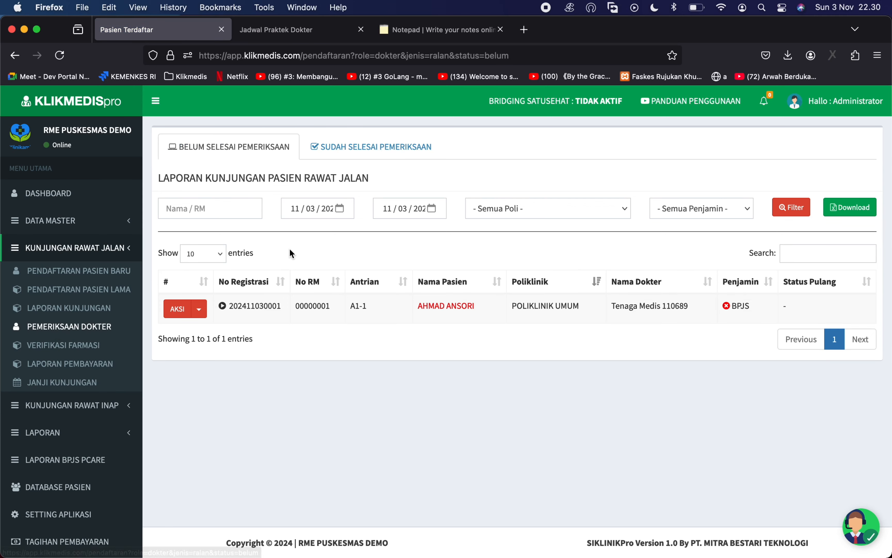
- Open Tambah Data Dokter from Data Nakes & Pengguna and try its Email and Password fields
{"action": "left_click", "coordinate": [139, 223]}
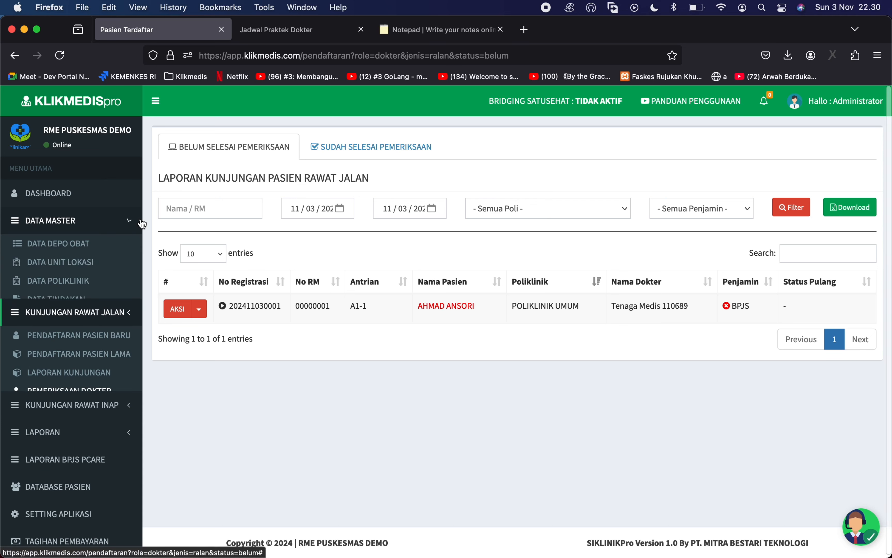
{"action": "left_click", "coordinate": [95, 319]}
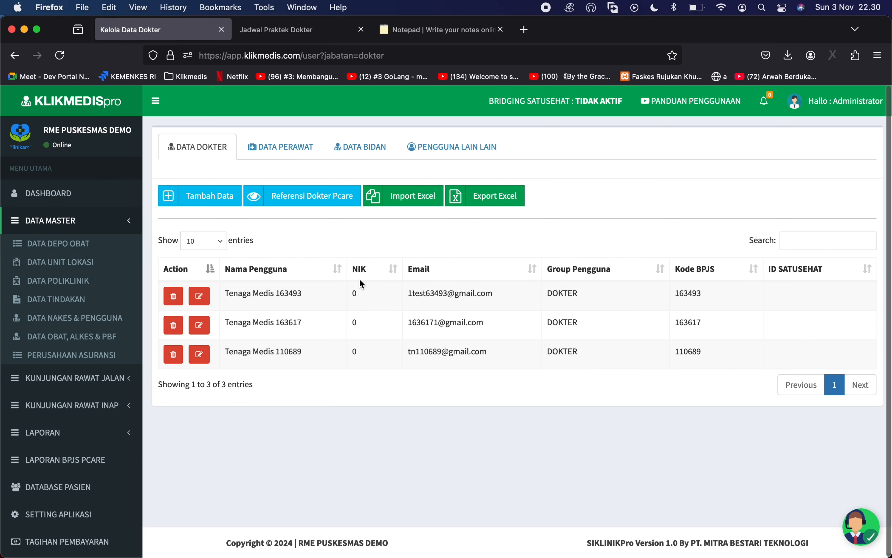
{"action": "left_click", "coordinate": [201, 195]}
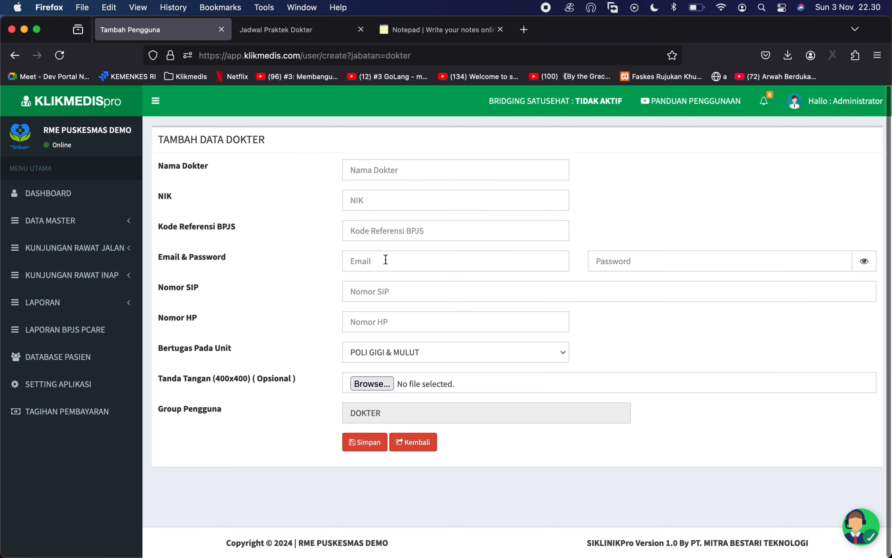
{"action": "left_click", "coordinate": [397, 263]}
{"action": "left_click", "coordinate": [613, 261]}
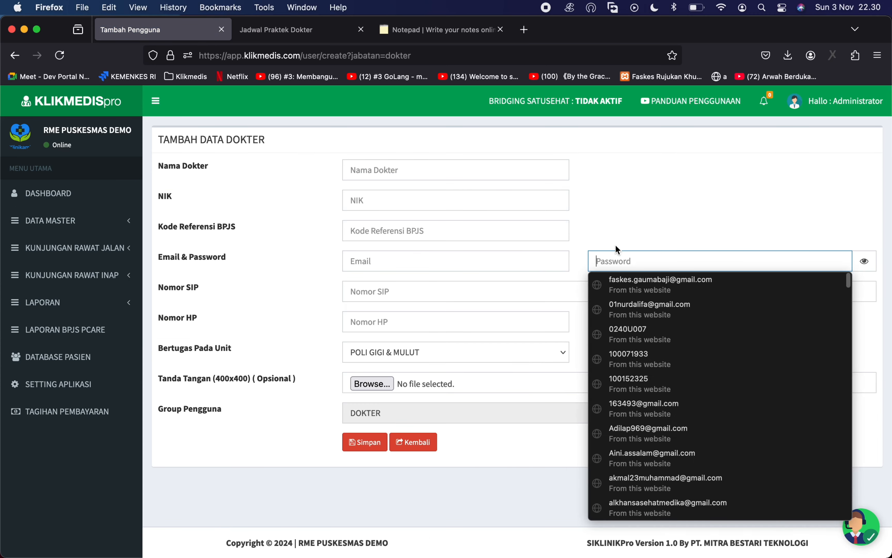
{"action": "left_click", "coordinate": [513, 245]}
{"action": "left_click", "coordinate": [360, 265]}
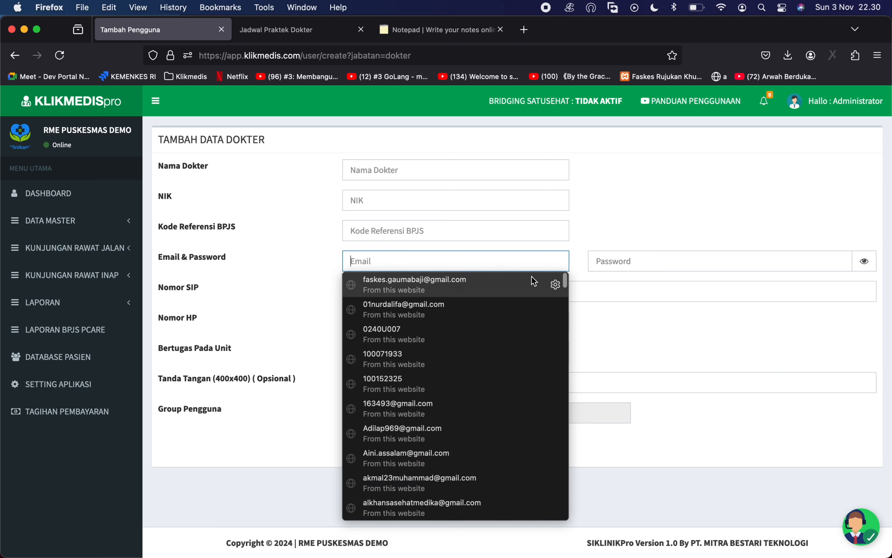
{"action": "left_click", "coordinate": [590, 272]}
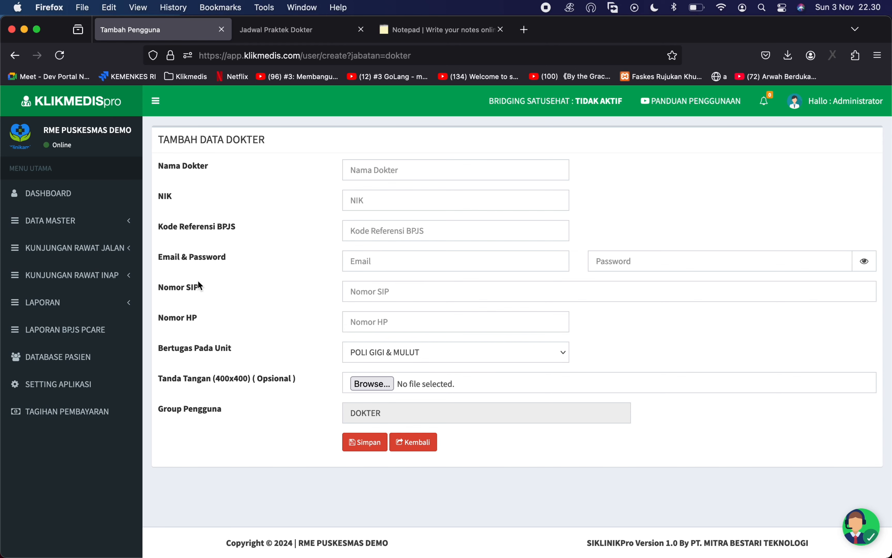
{"action": "left_click", "coordinate": [101, 250]}
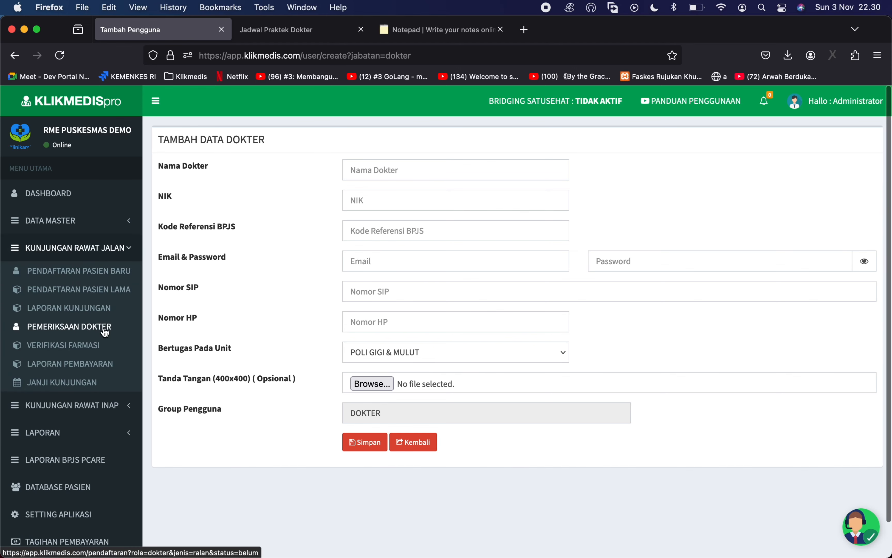
- Go to Pemeriksaan Dokter, call the waiting patient aloud, and open the visit's AKSI menu
{"action": "left_click", "coordinate": [92, 327]}
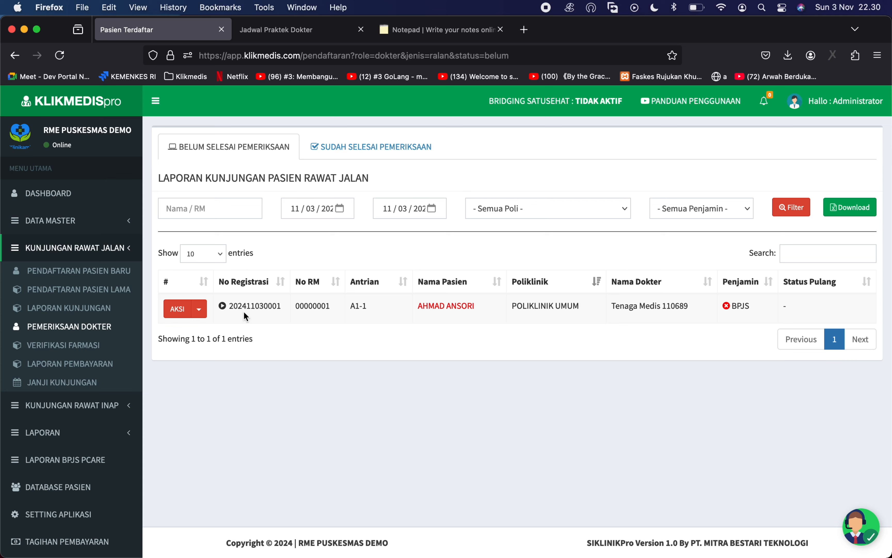
{"action": "left_click", "coordinate": [223, 305]}
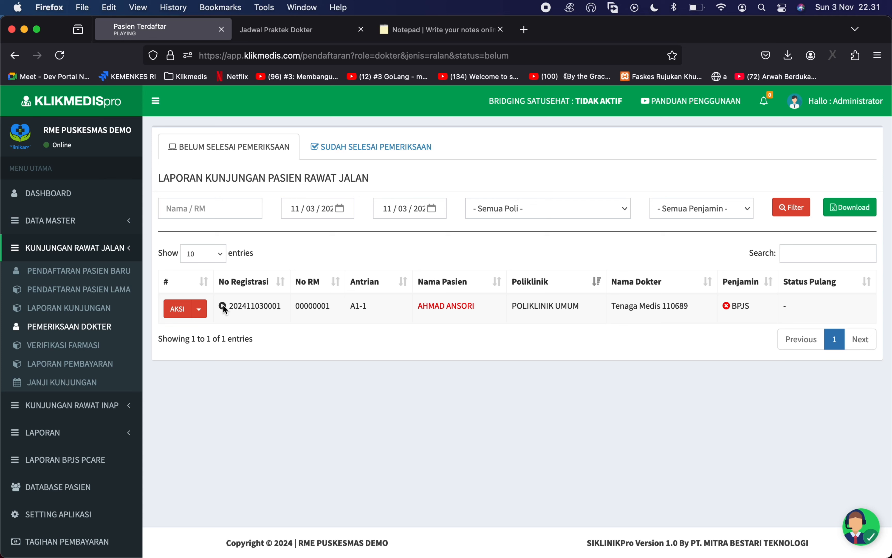
{"action": "key", "text": "XF86AudioRaiseVolume"}
{"action": "left_click", "coordinate": [200, 310]}
{"action": "left_click", "coordinate": [200, 309]}
- Open the Input Pemeriksaan results form from the visit's AKSI menu
{"action": "left_click", "coordinate": [199, 309]}
{"action": "left_click", "coordinate": [211, 332]}
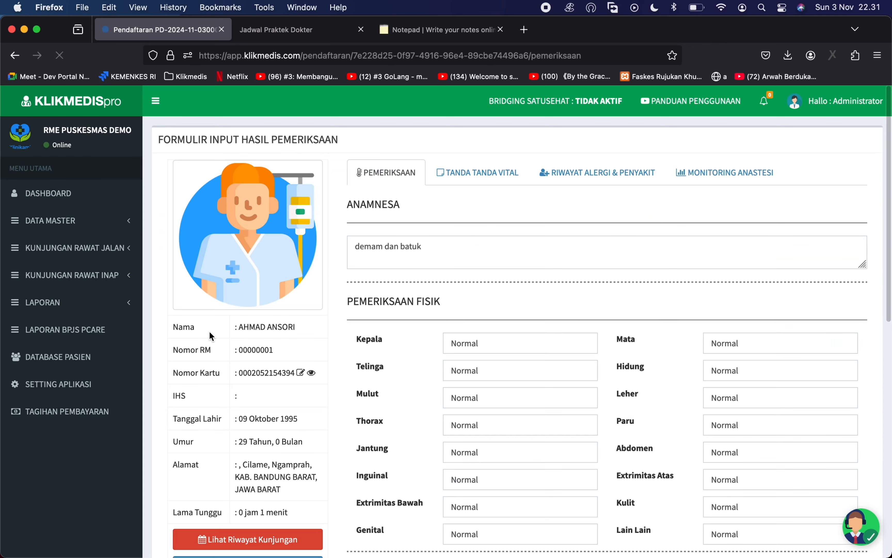
{"action": "scroll", "coordinate": [397, 348], "scroll_direction": "down", "scroll_amount": 5}
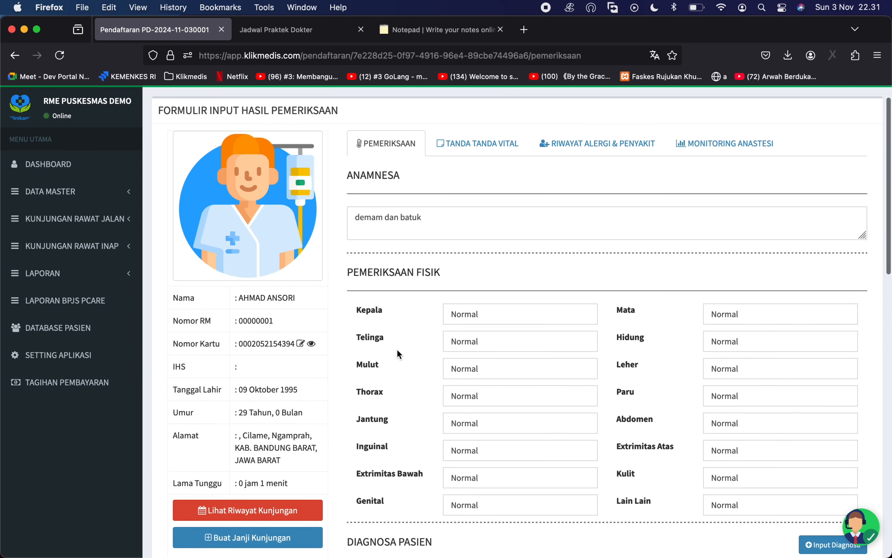
{"action": "scroll", "coordinate": [397, 349], "scroll_direction": "up", "scroll_amount": 4}
{"action": "scroll", "coordinate": [397, 349], "scroll_direction": "up", "scroll_amount": 1}
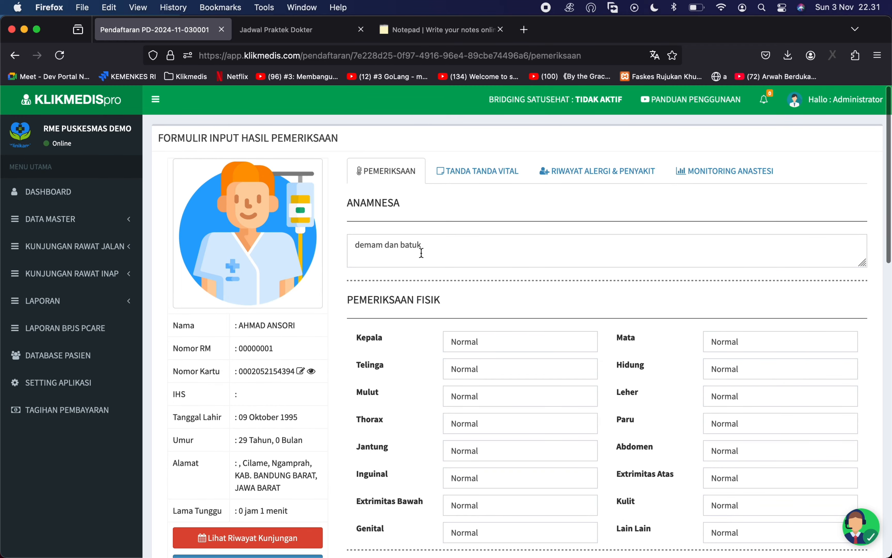
- Review the anamnesis 'demam dan batuk' and the Normal physical-exam findings such as Telinga
{"action": "left_click", "coordinate": [421, 253]}
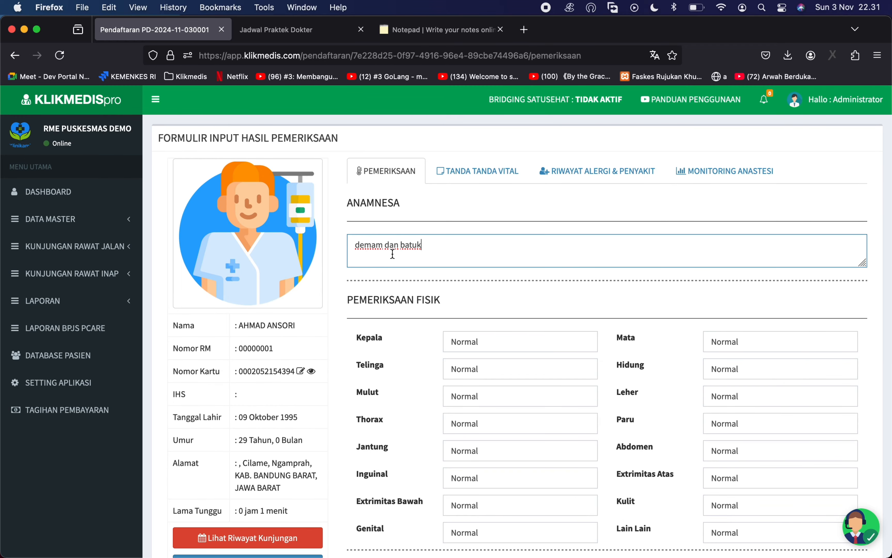
{"action": "scroll", "coordinate": [393, 253], "scroll_direction": "down", "scroll_amount": 5}
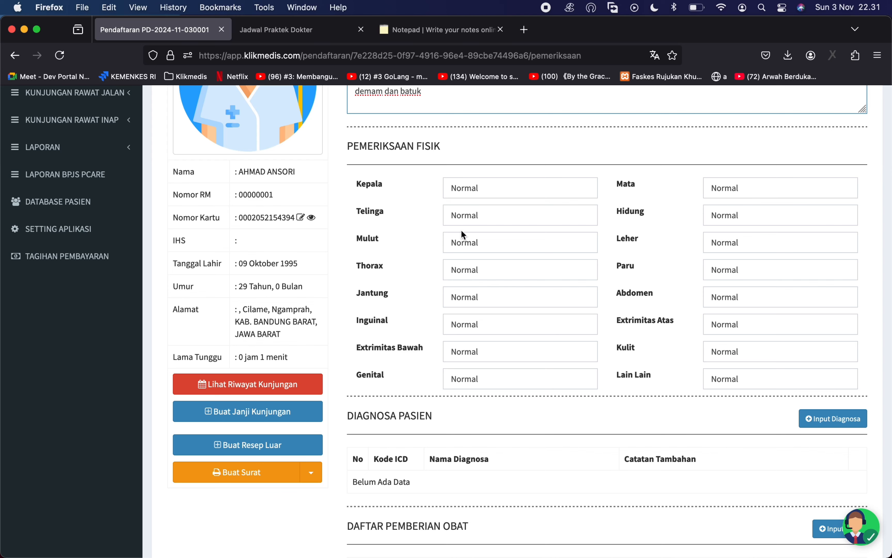
{"action": "left_click", "coordinate": [492, 212]}
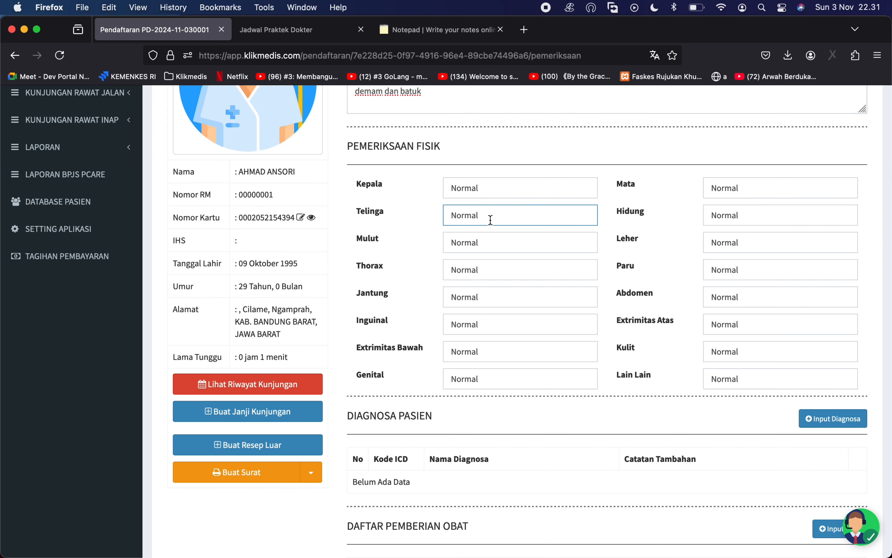
{"action": "scroll", "coordinate": [491, 220], "scroll_direction": "down", "scroll_amount": 5}
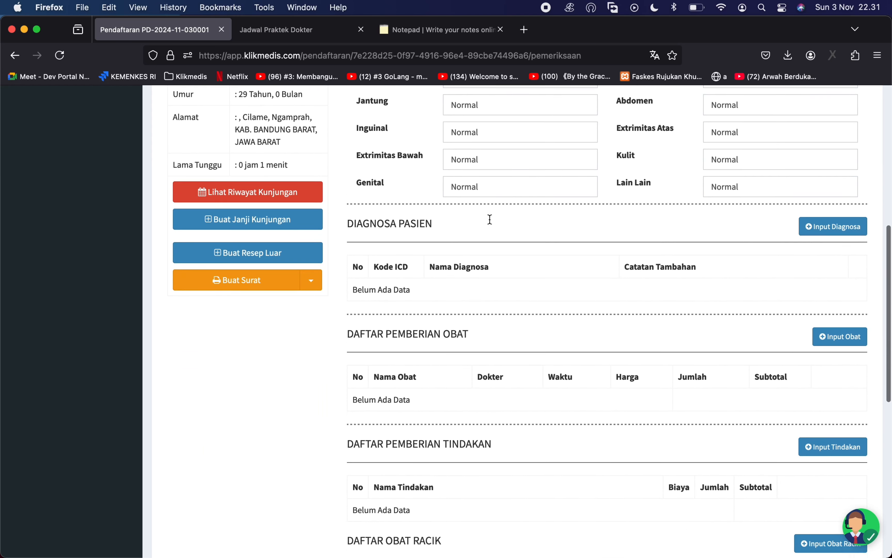
{"action": "scroll", "coordinate": [490, 220], "scroll_direction": "down", "scroll_amount": 1}
- Search ICD-10 for 'demam' and save A01.1 Paratyphoid fever A as the diagnosis
{"action": "left_click", "coordinate": [812, 219]}
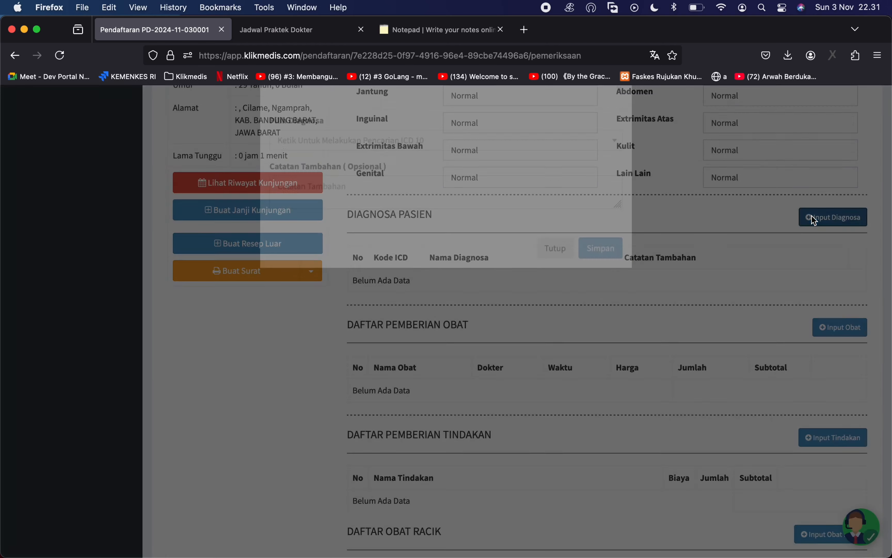
{"action": "left_click", "coordinate": [501, 188]}
{"action": "type", "text": "demam"}
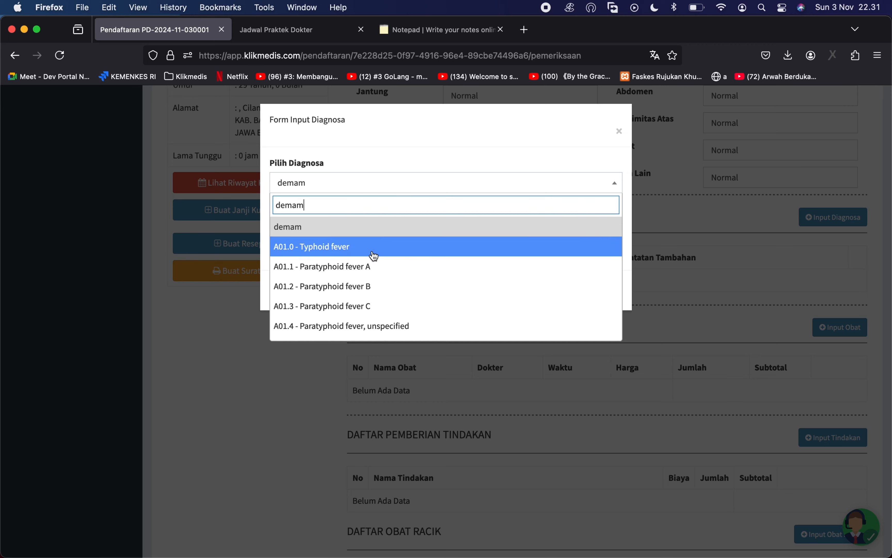
{"action": "left_click", "coordinate": [363, 263]}
{"action": "left_click", "coordinate": [596, 291]}
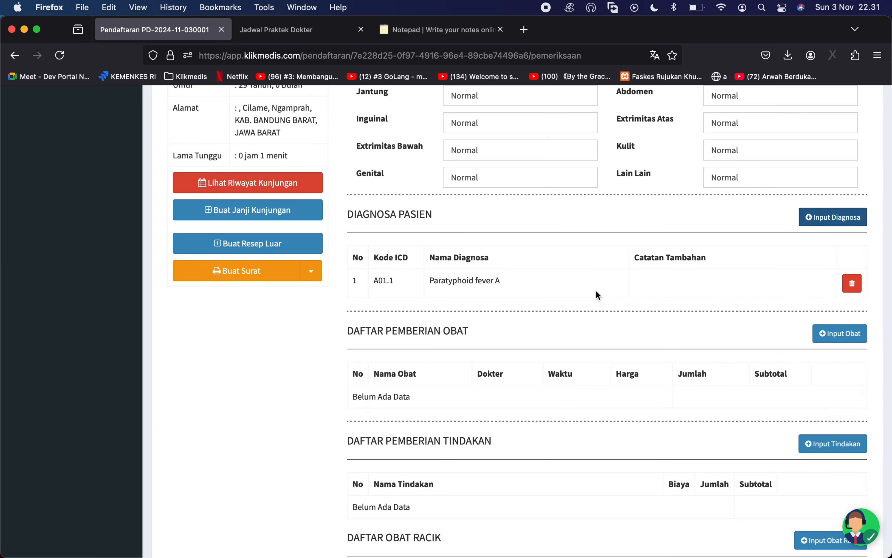
{"action": "scroll", "coordinate": [597, 295], "scroll_direction": "down", "scroll_amount": 5}
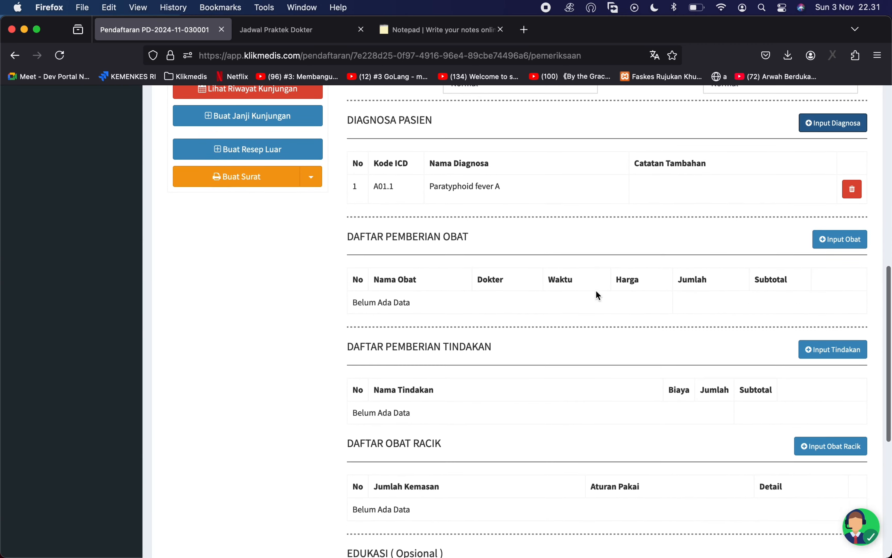
- Try adding a medicine, find none listed, and close the Input Obat dialog
{"action": "left_click", "coordinate": [826, 230]}
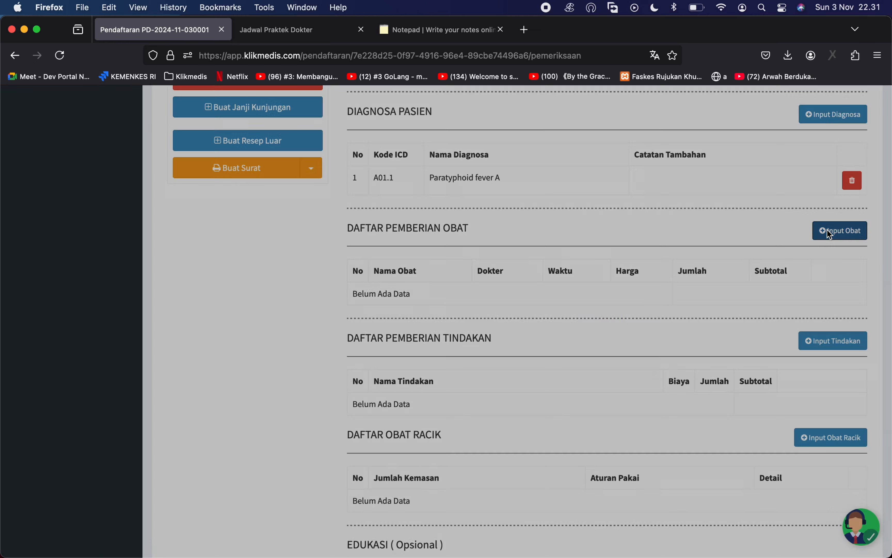
{"action": "left_click", "coordinate": [373, 184]}
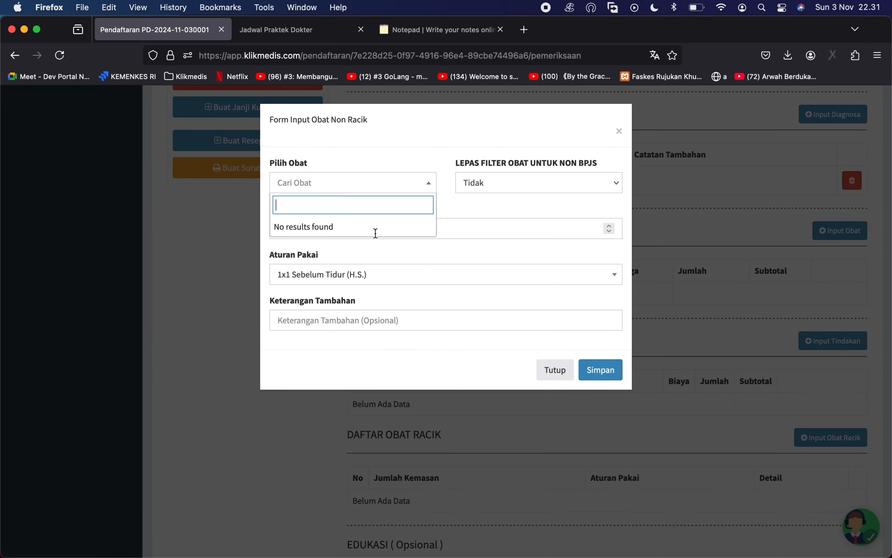
{"action": "left_click", "coordinate": [548, 370]}
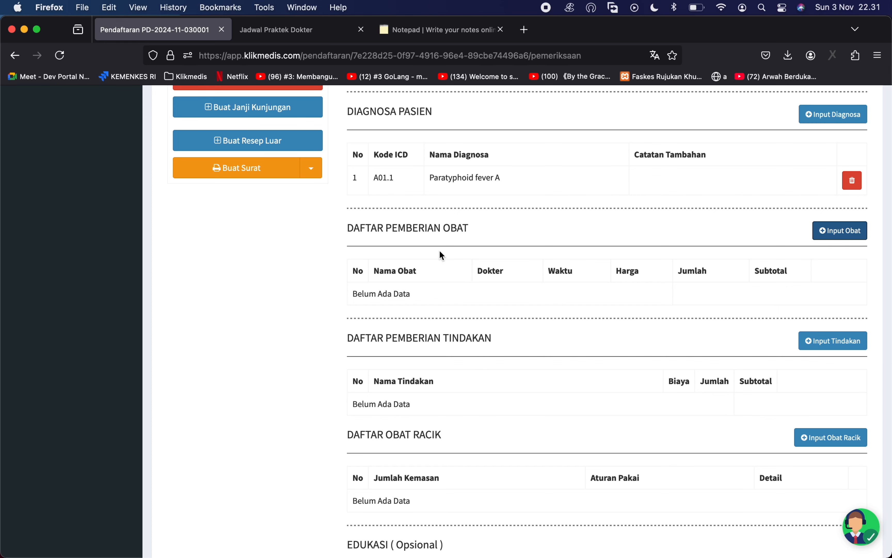
- Scroll down past the empty medicine, procedure and referral lists to the form's save button
{"action": "scroll", "coordinate": [445, 369], "scroll_direction": "up", "scroll_amount": 5}
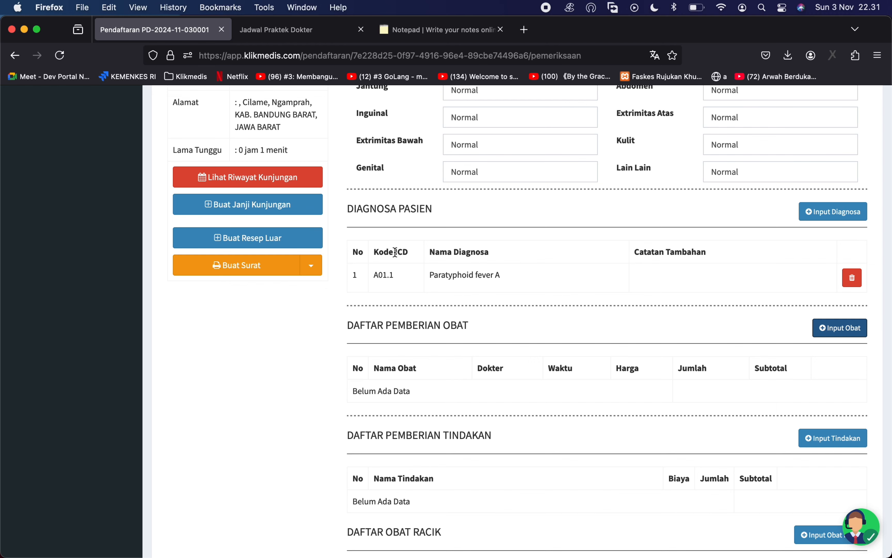
{"action": "scroll", "coordinate": [395, 252], "scroll_direction": "down", "scroll_amount": 9}
{"action": "scroll", "coordinate": [396, 255], "scroll_direction": "down", "scroll_amount": 1}
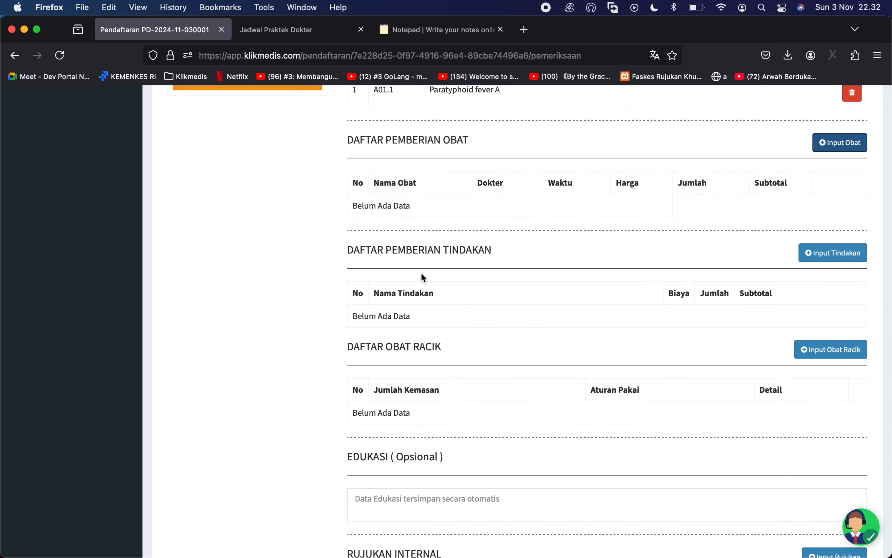
{"action": "scroll", "coordinate": [421, 273], "scroll_direction": "down", "scroll_amount": 10}
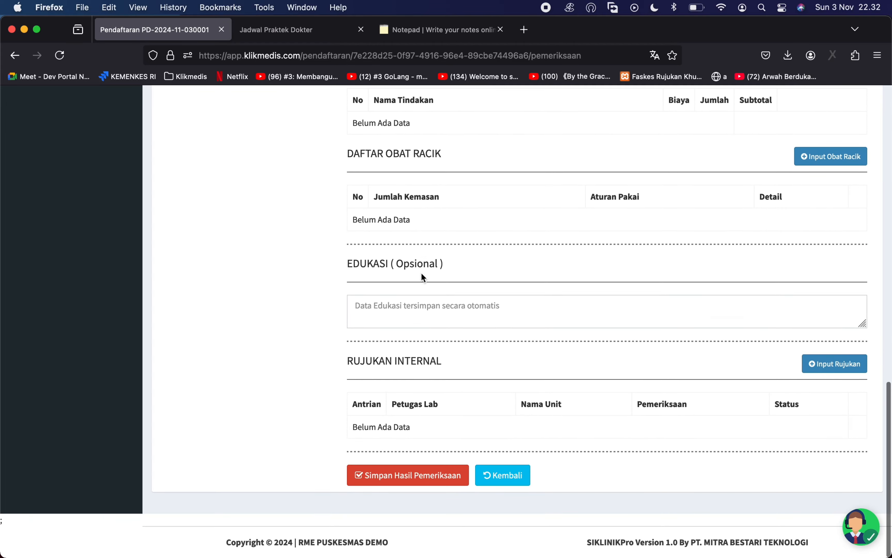
{"action": "scroll", "coordinate": [365, 350], "scroll_direction": "up", "scroll_amount": 15}
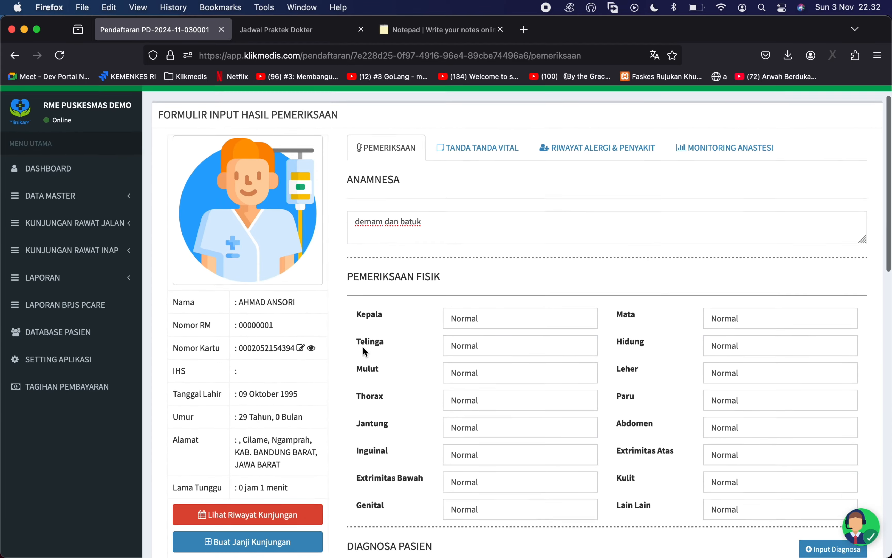
{"action": "scroll", "coordinate": [363, 351], "scroll_direction": "down", "scroll_amount": 15}
- Confirm saving the examination, set Status Pulang to BEROBAT JALAN, and mark the visit finished
{"action": "left_click", "coordinate": [387, 475]}
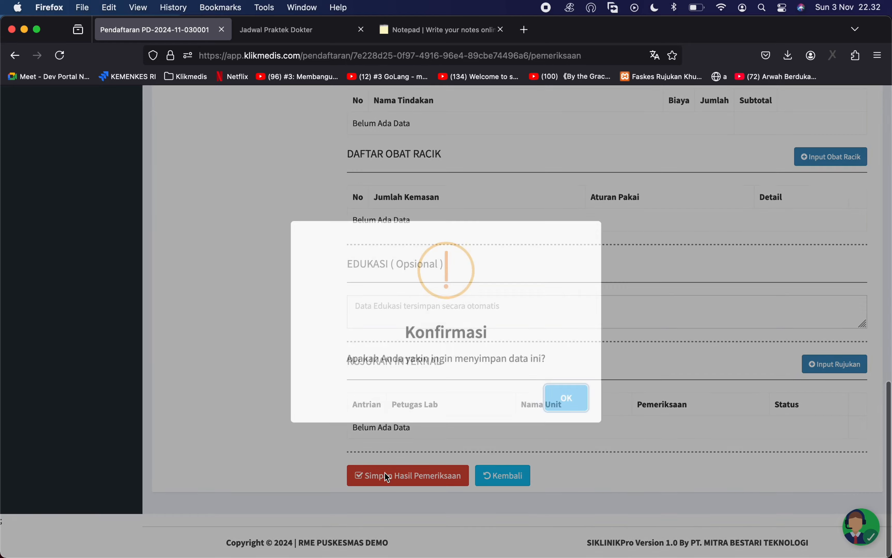
{"action": "left_click", "coordinate": [566, 399]}
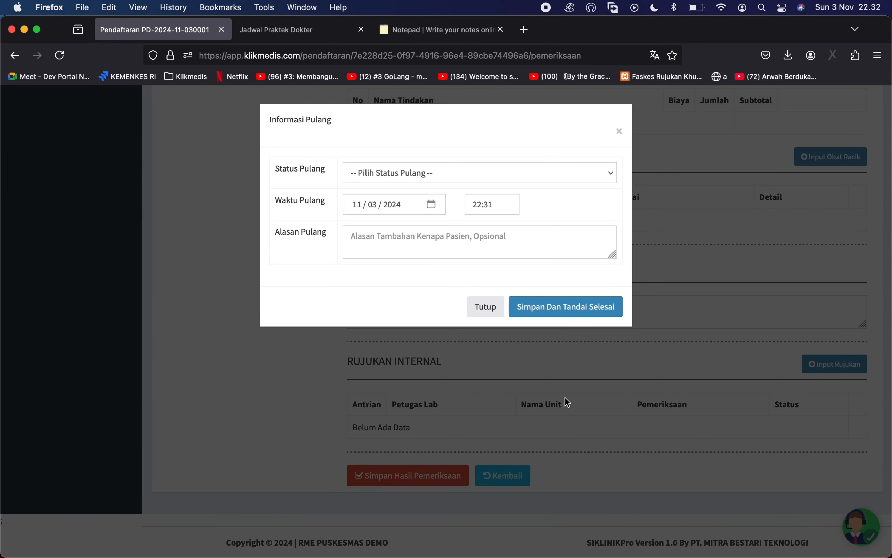
{"action": "left_click", "coordinate": [426, 173]}
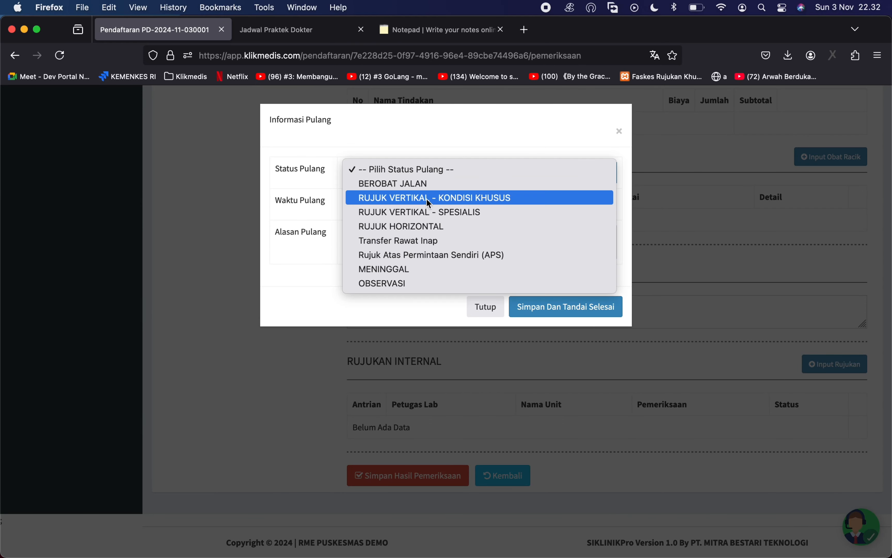
{"action": "left_click", "coordinate": [424, 187]}
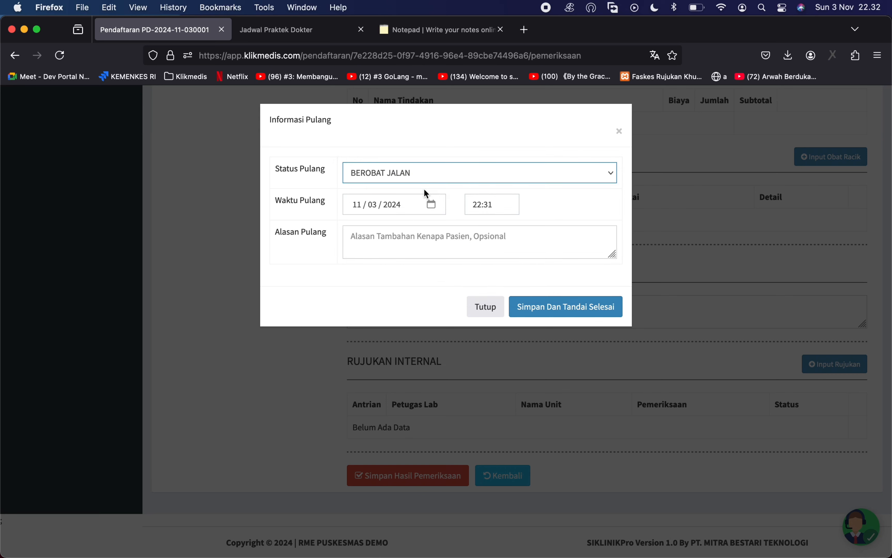
{"action": "left_click", "coordinate": [561, 314]}
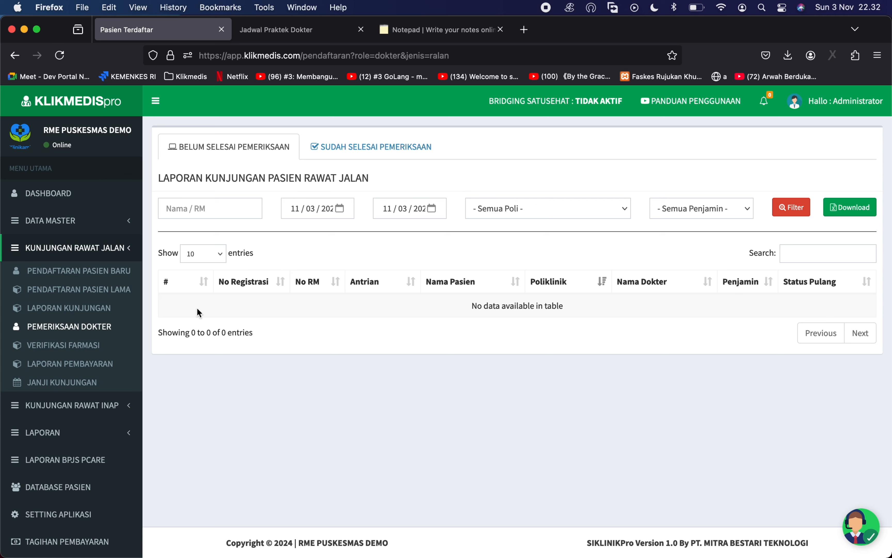
- Verify the visit under SUDAH SELESAI PEMERIKSAAN, then open the BPJS PCare report showing queue A1
{"action": "left_click", "coordinate": [103, 315]}
{"action": "left_click", "coordinate": [313, 151]}
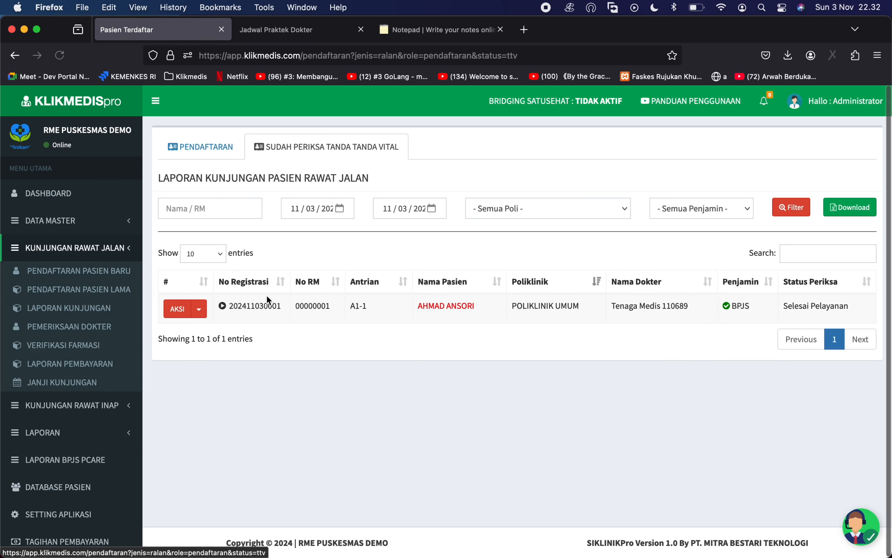
{"action": "left_click", "coordinate": [104, 328]}
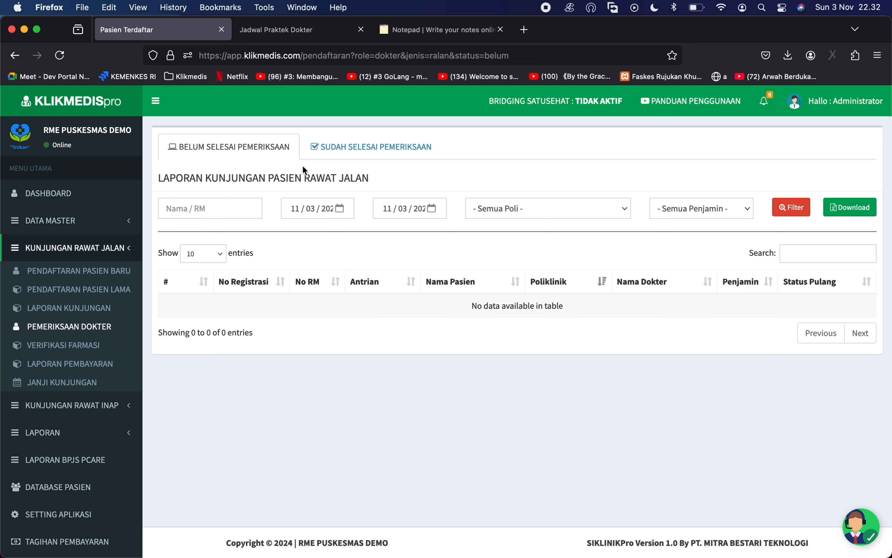
{"action": "left_click", "coordinate": [349, 148]}
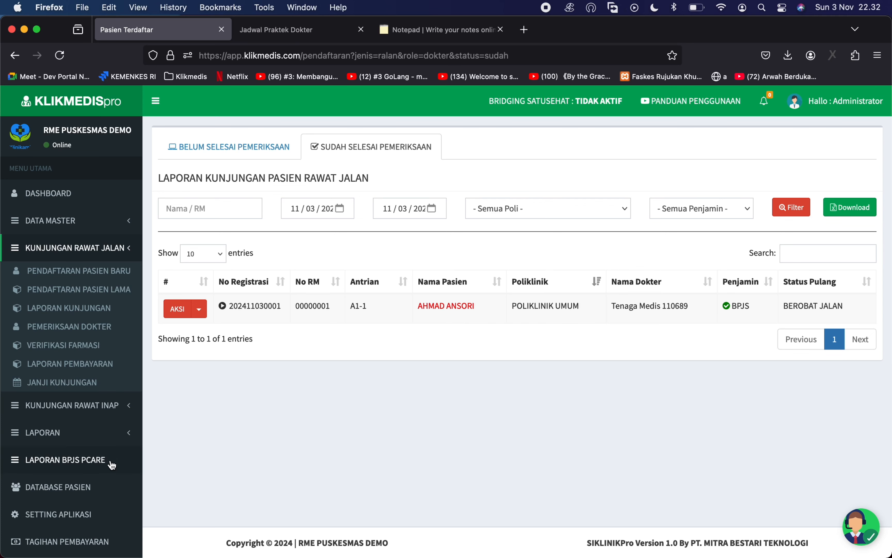
{"action": "left_click", "coordinate": [70, 460]}
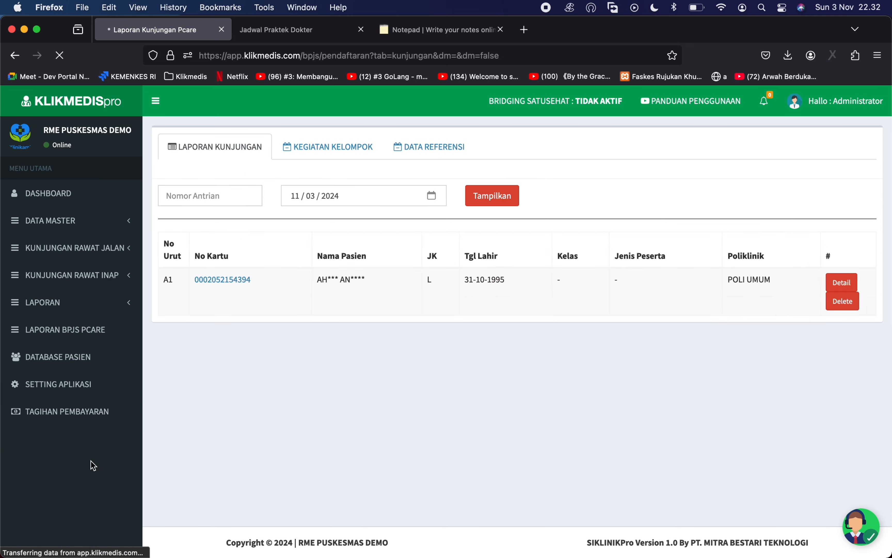